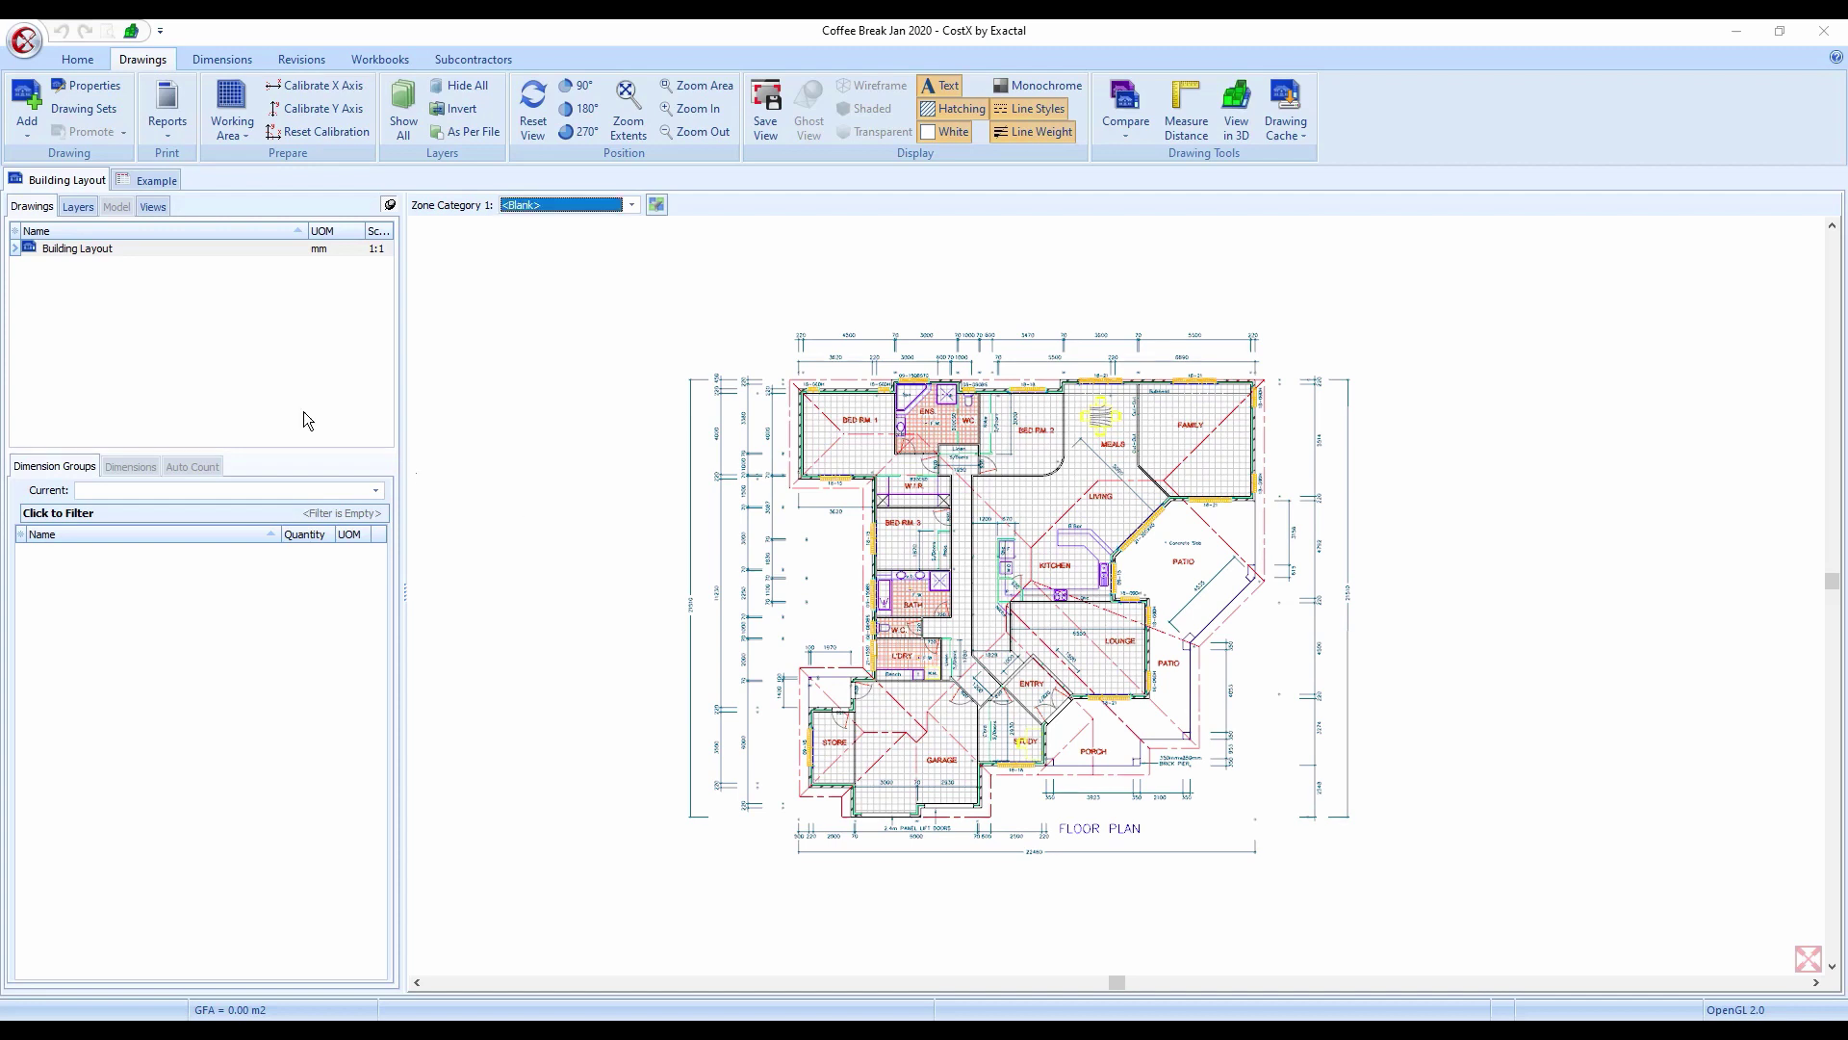
# - Identify a roof line's layer as A-Z005-C-SYMBROOFLINE and switch that layer off
pyautogui.click(73, 208)
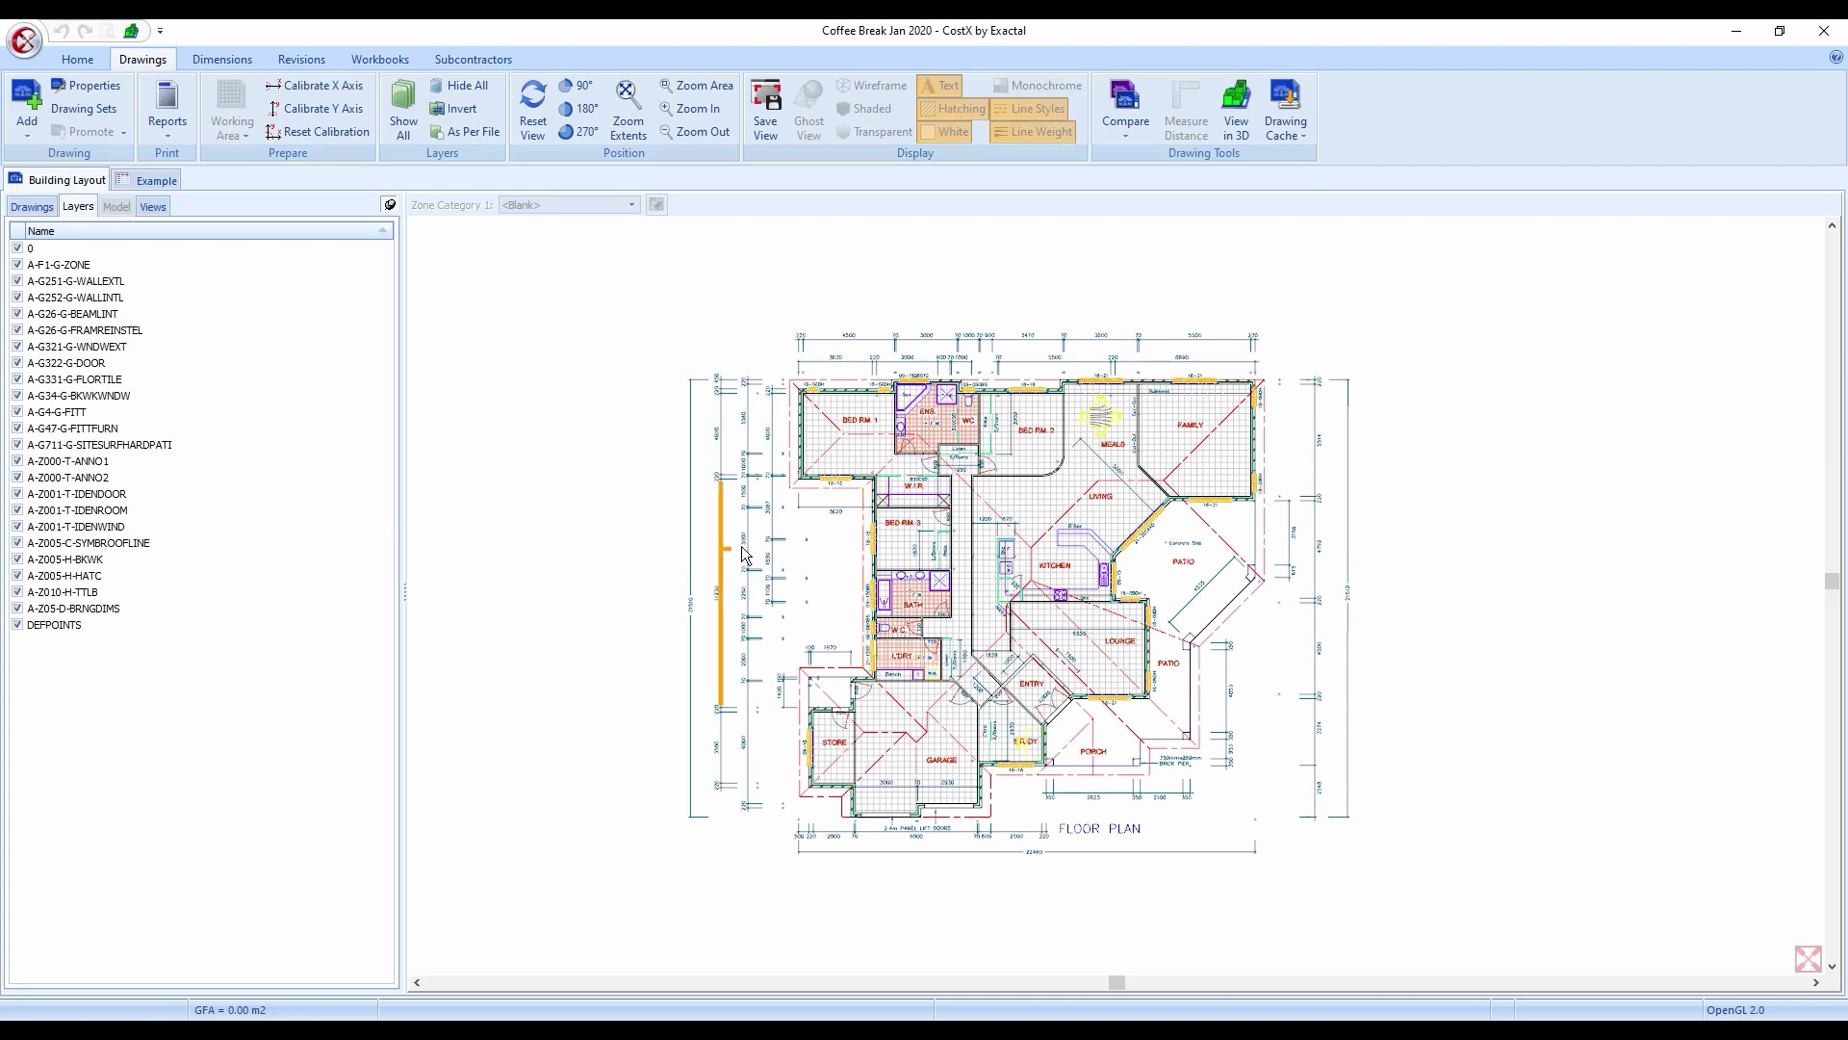
pyautogui.scroll(2, 833, 562)
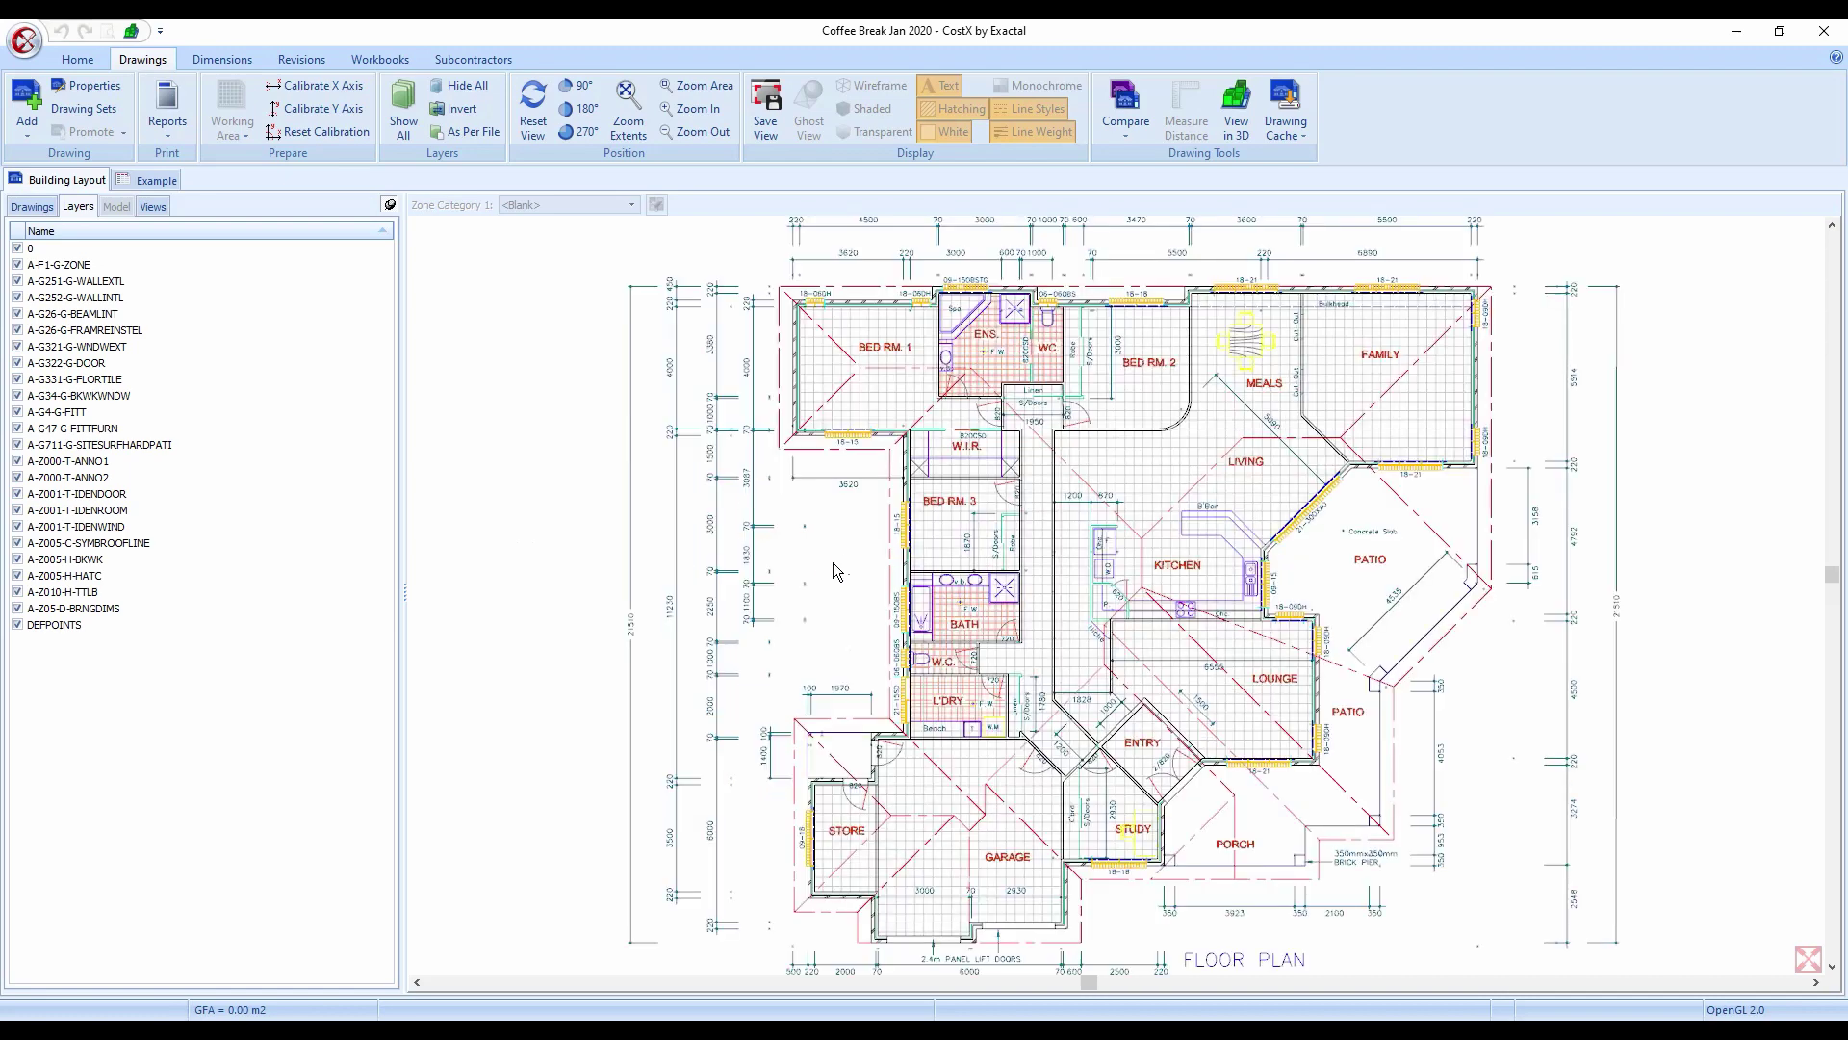
pyautogui.click(869, 463)
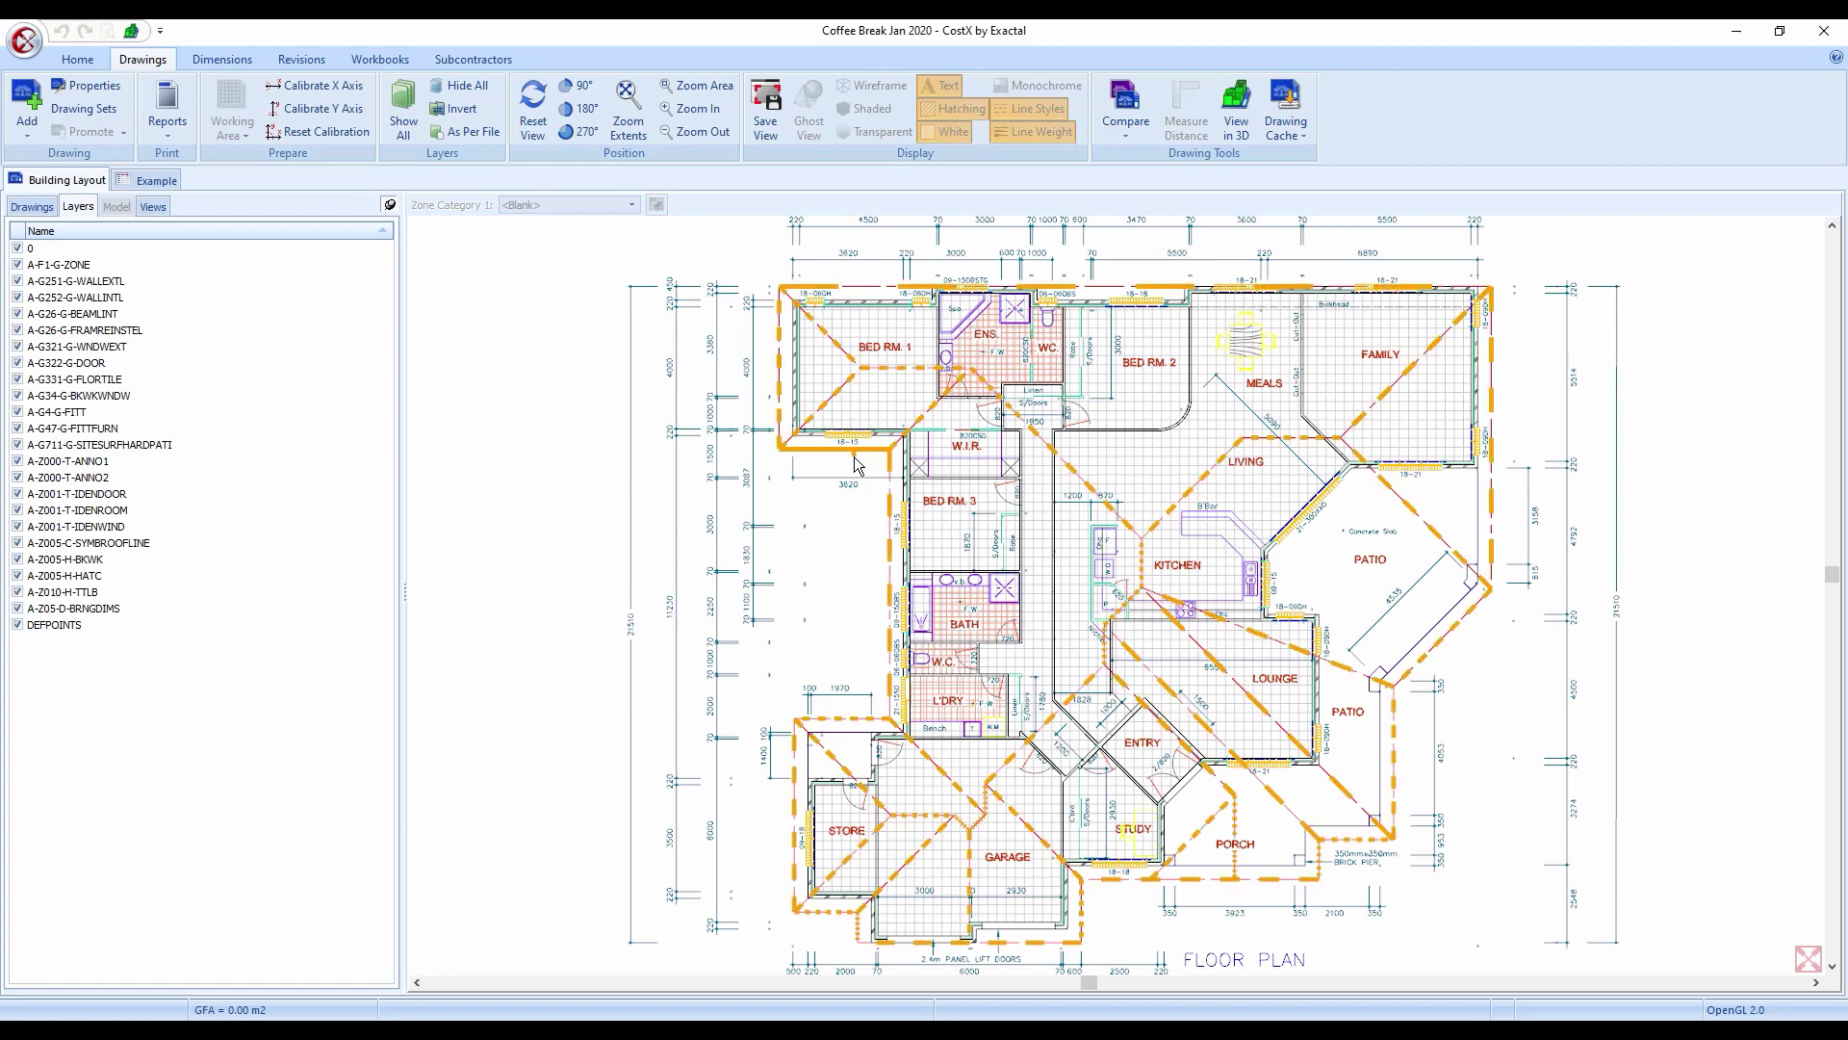
pyautogui.press('h')
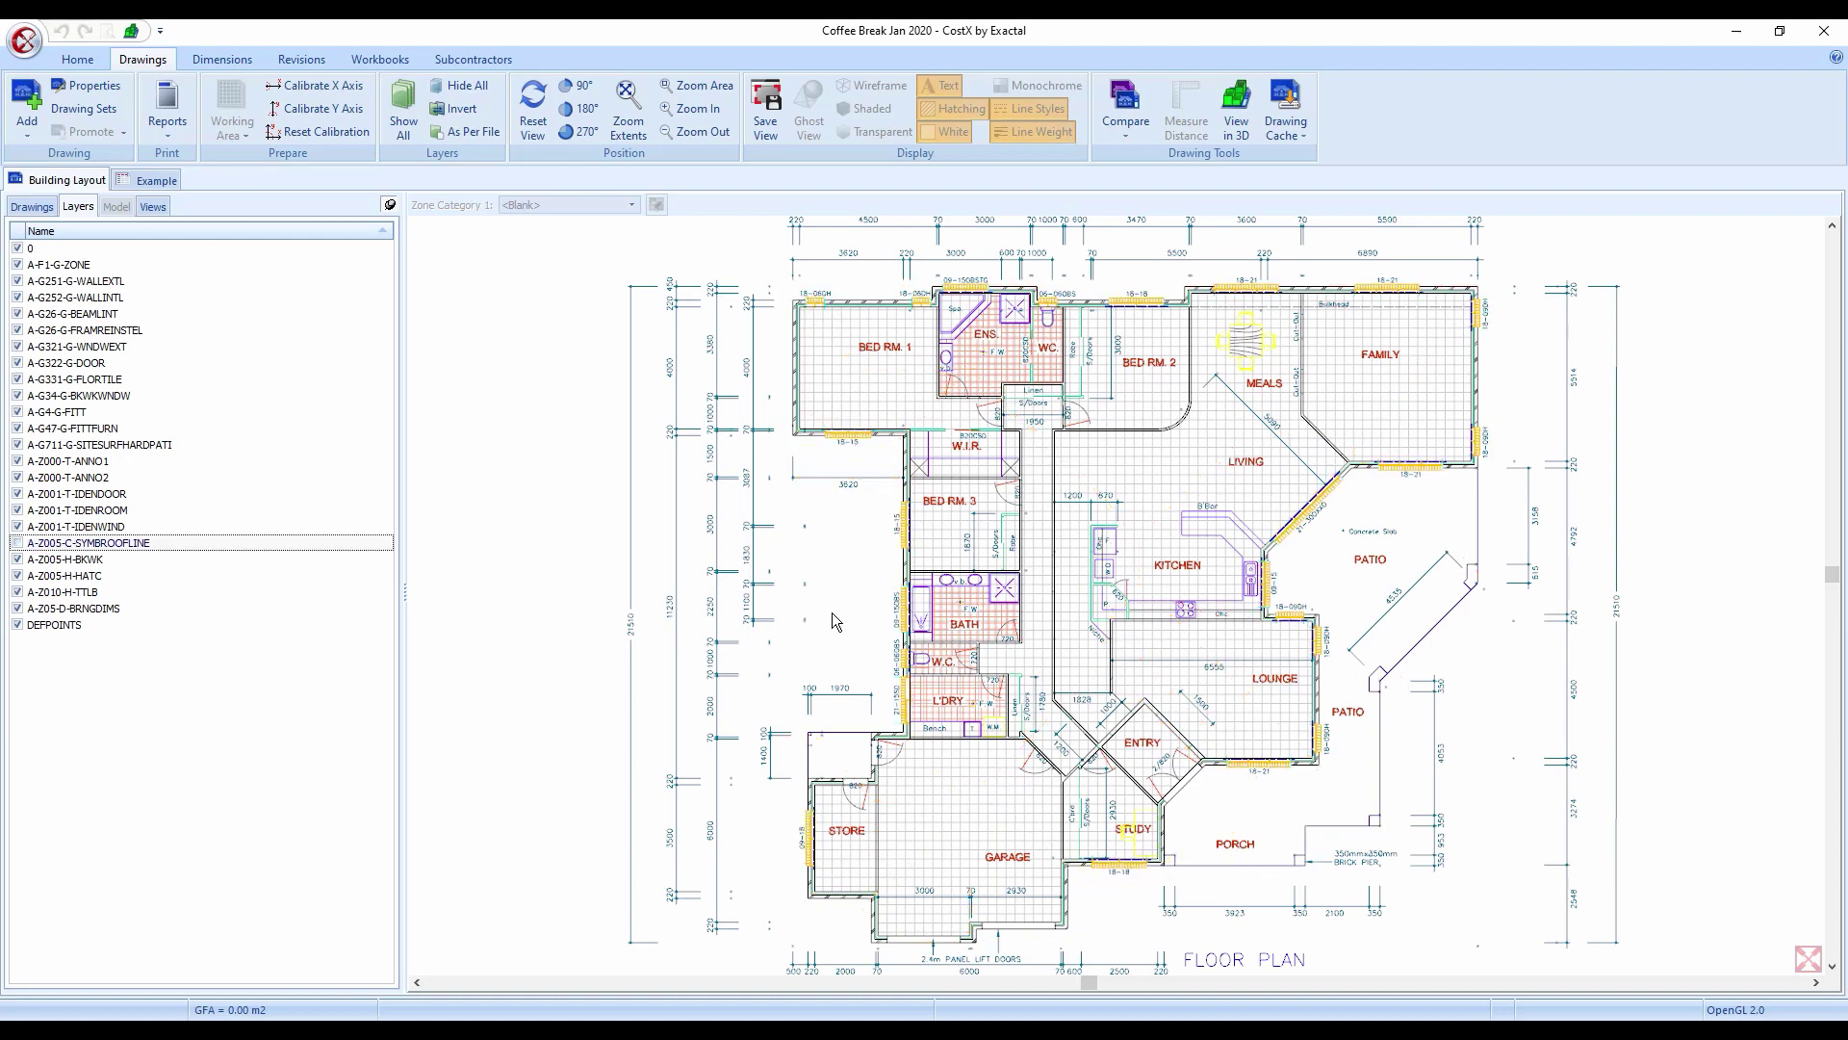
# - Invert the layer visibility so only A-Z005-C-SYMBROOFLINE stays on
pyautogui.scroll(-2, 834, 615)
pyautogui.moveTo(847, 616); pyautogui.dragTo(828, 611)
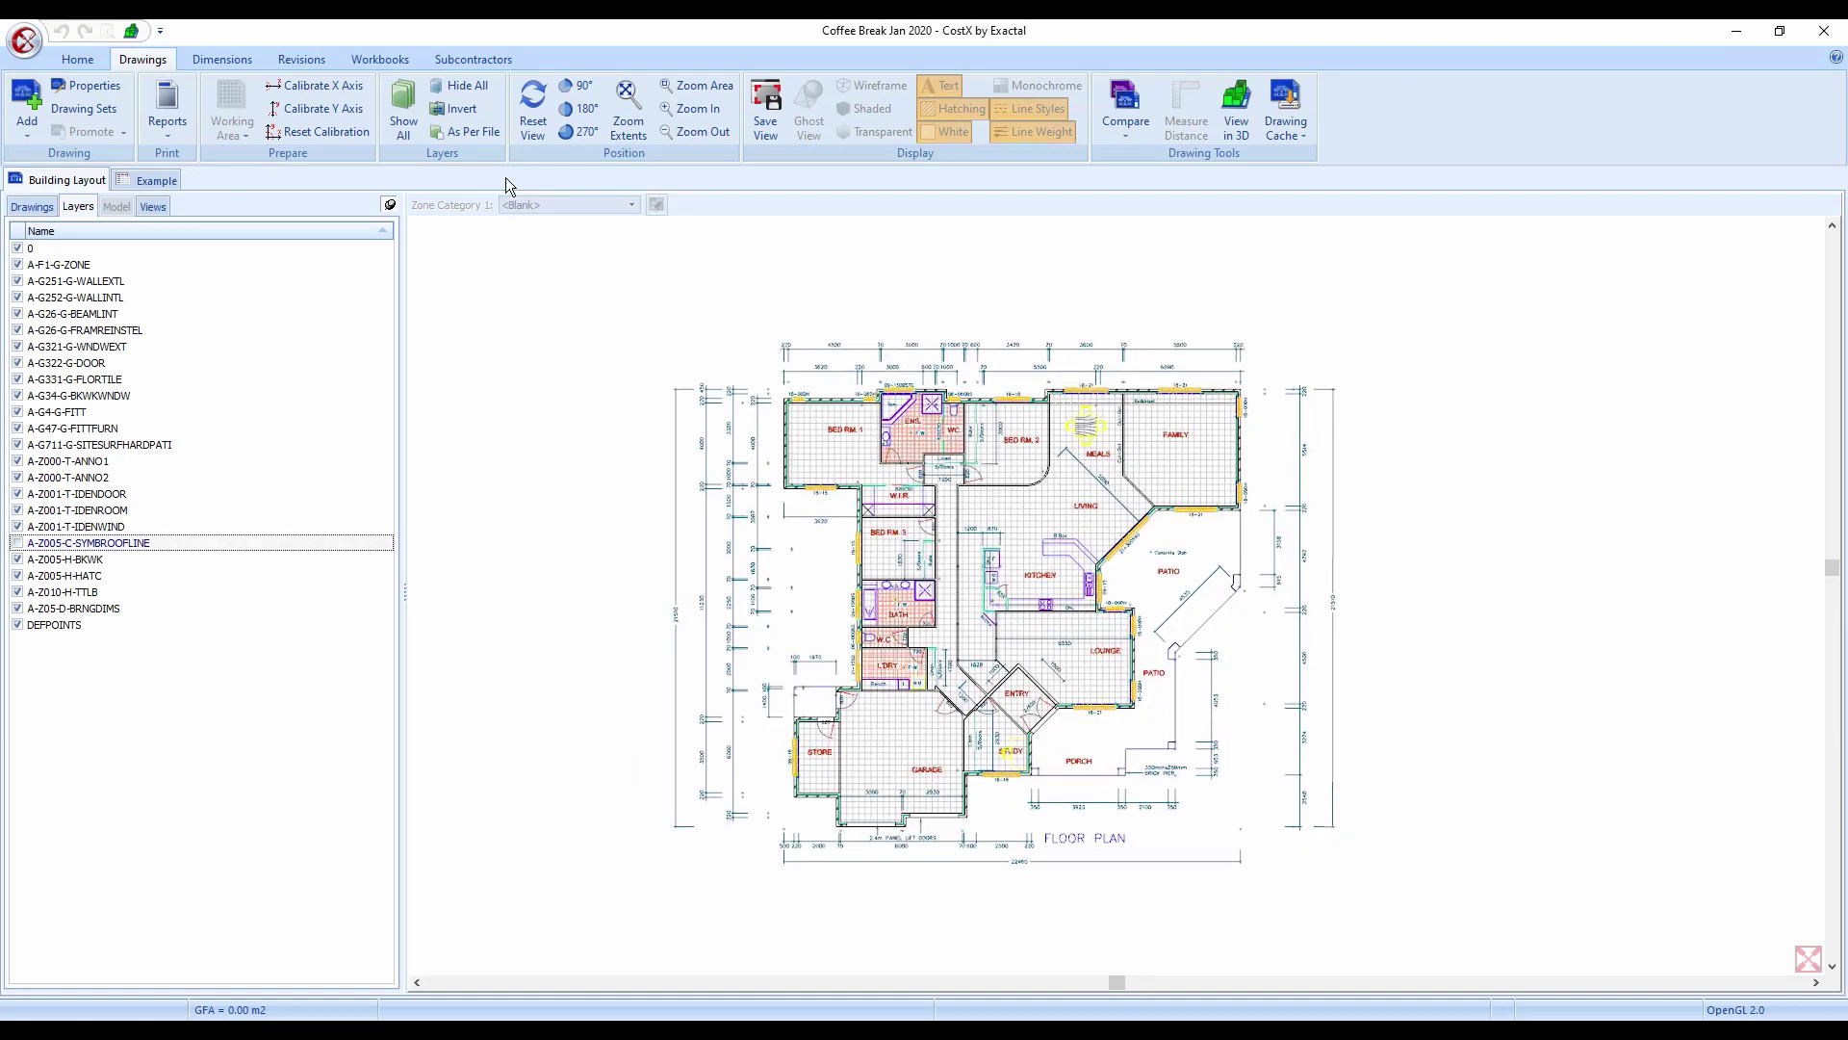
pyautogui.click(461, 110)
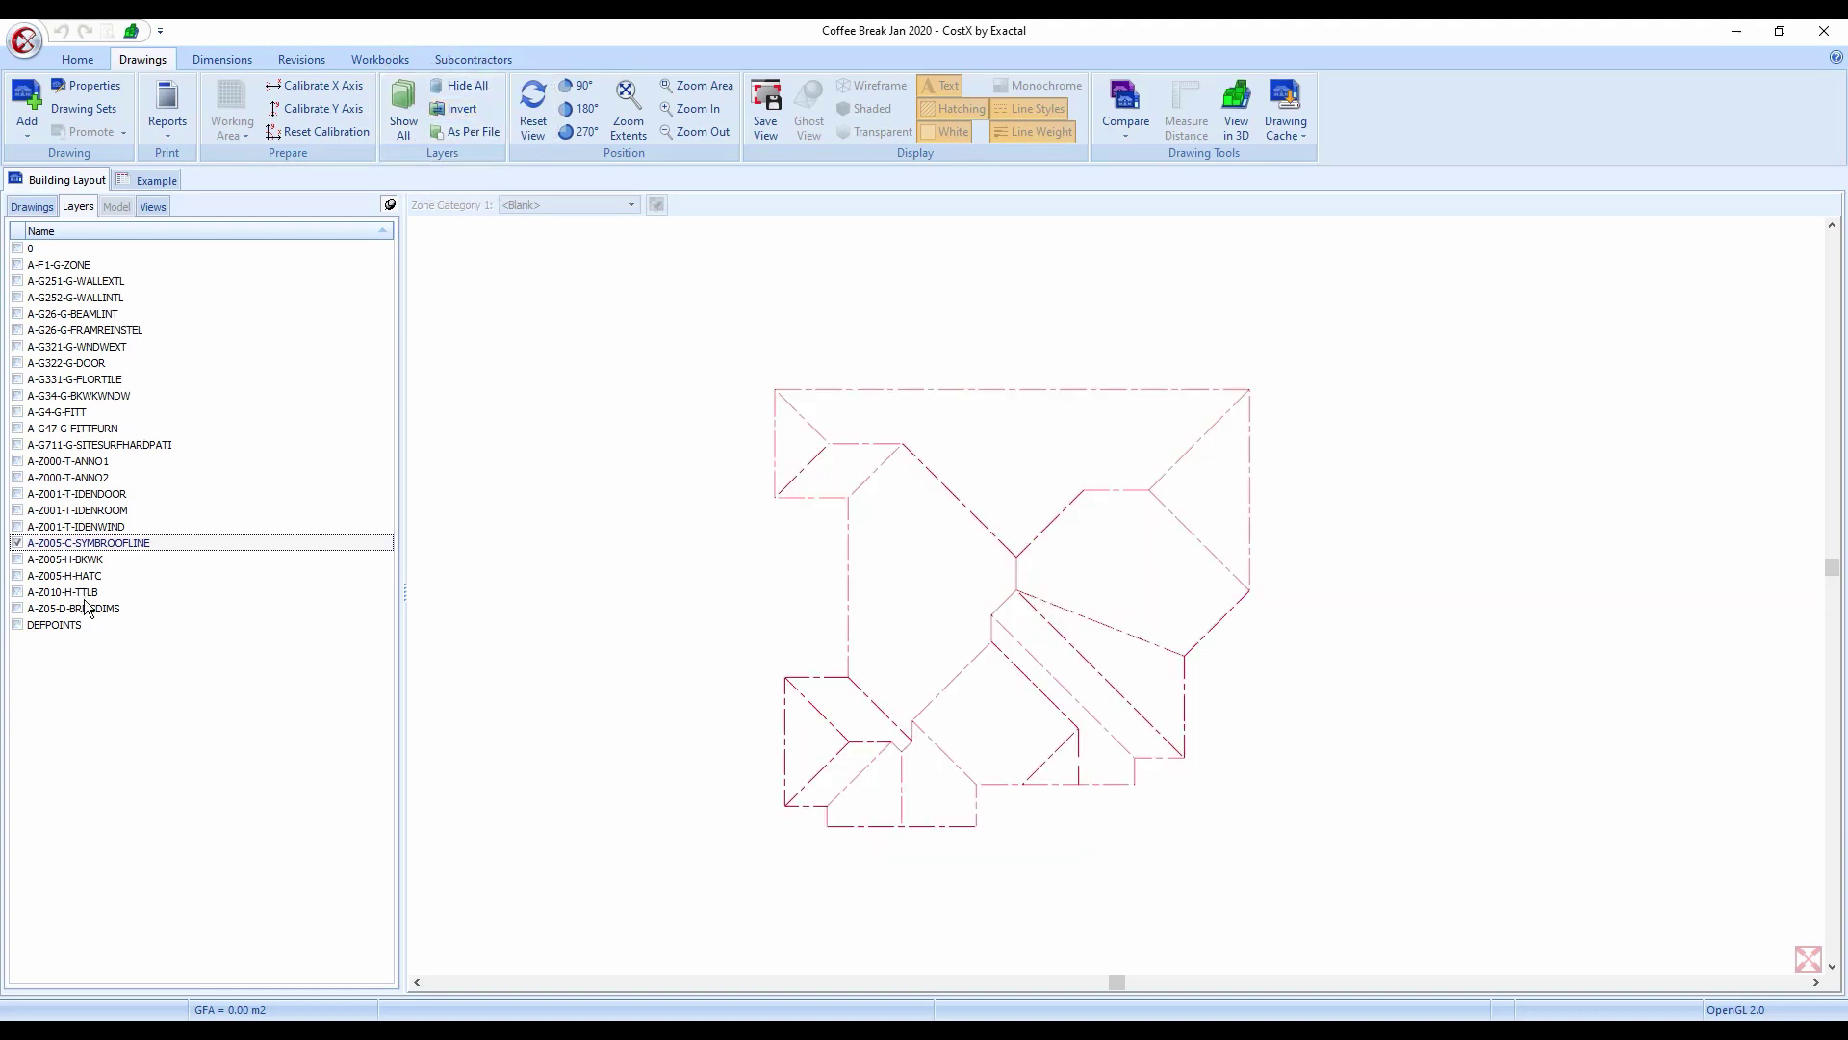
pyautogui.scroll(1, 895, 630)
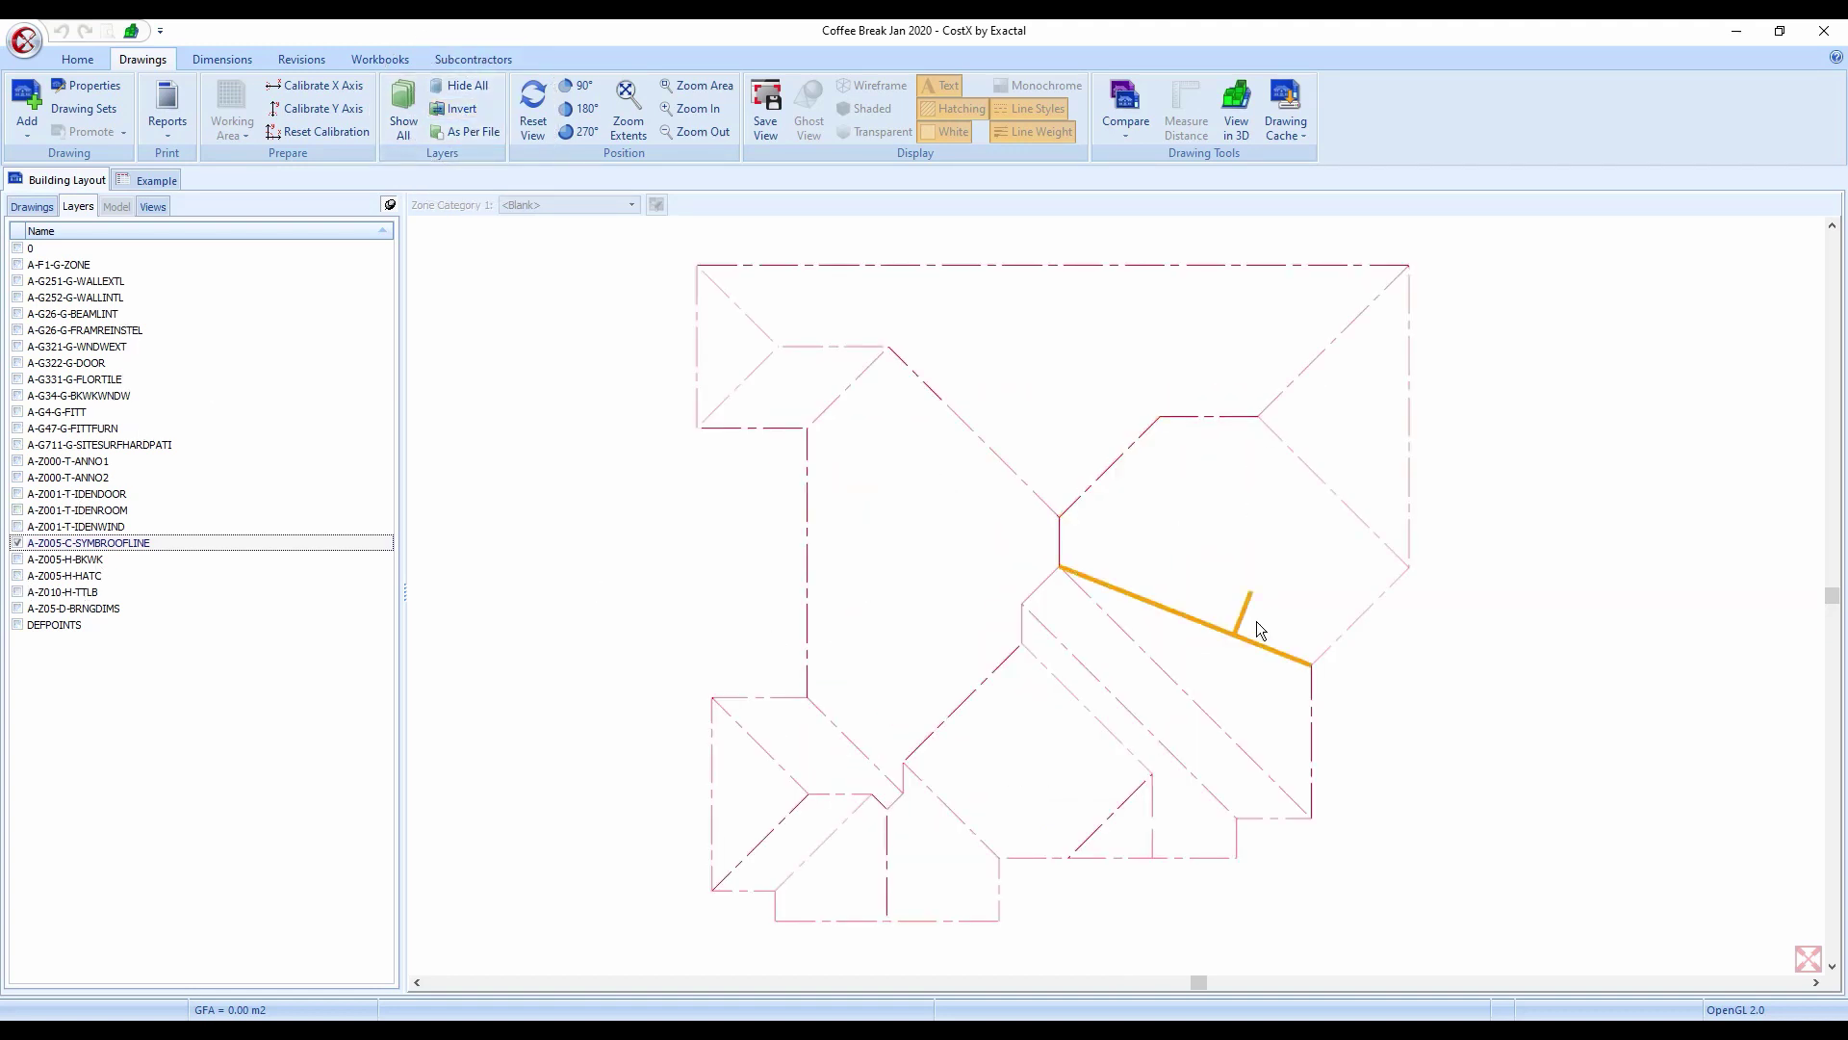
# - Save the current roof-only display as a view named Roof
pyautogui.click(771, 125)
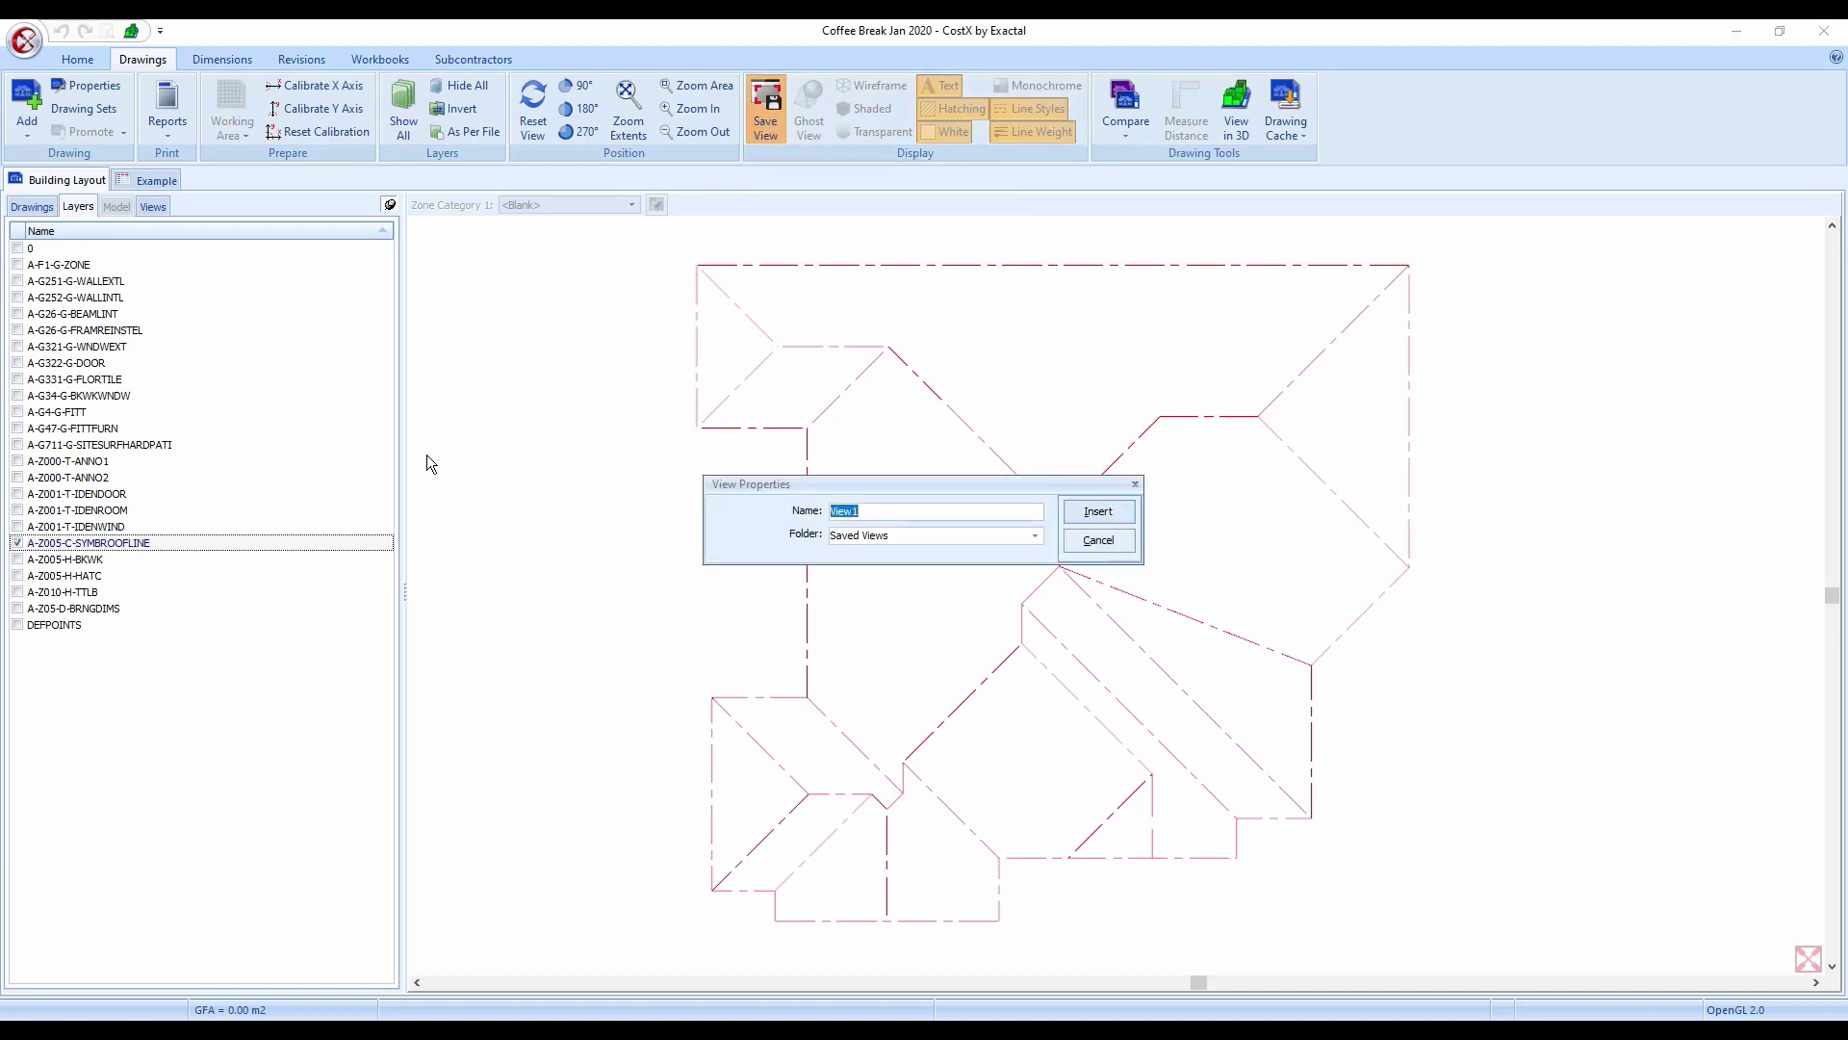
pyautogui.write('Roof')
pyautogui.click(1074, 511)
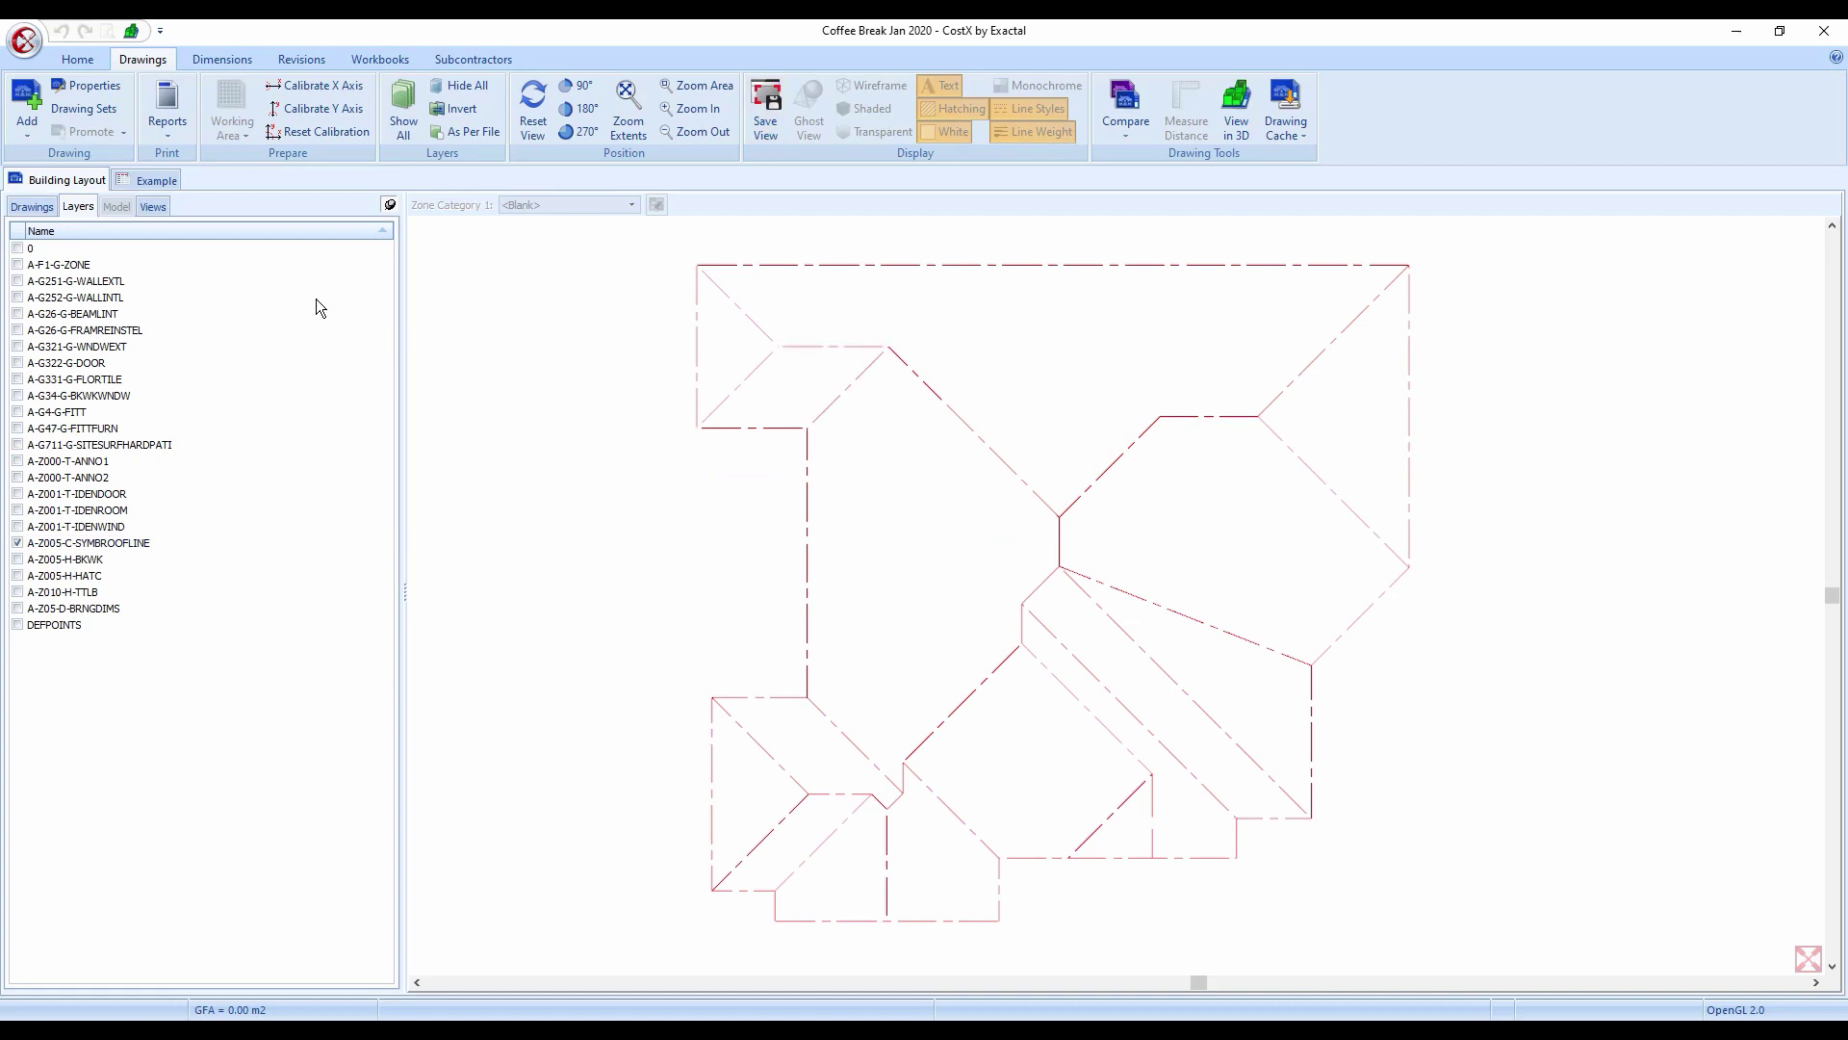
# - Turn all layers back on, then restore the roof-only display by recalling the Roof view
pyautogui.click(404, 116)
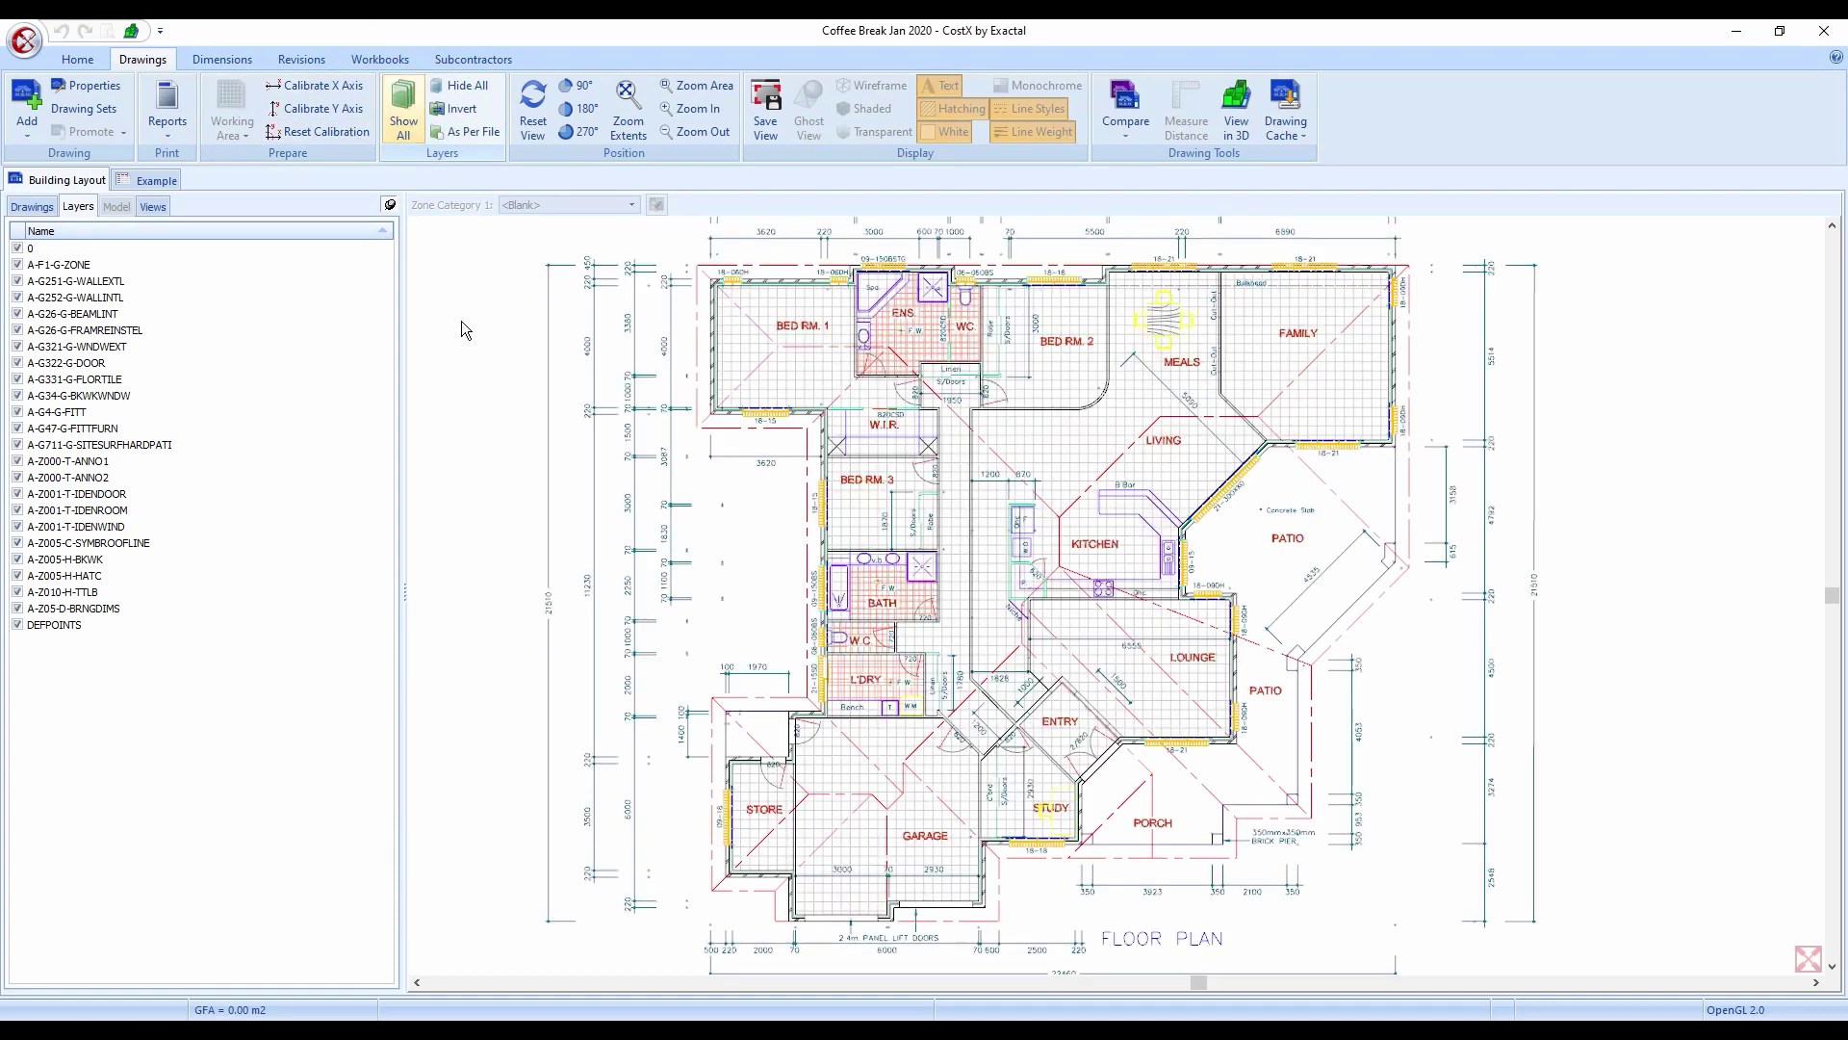
pyautogui.click(154, 209)
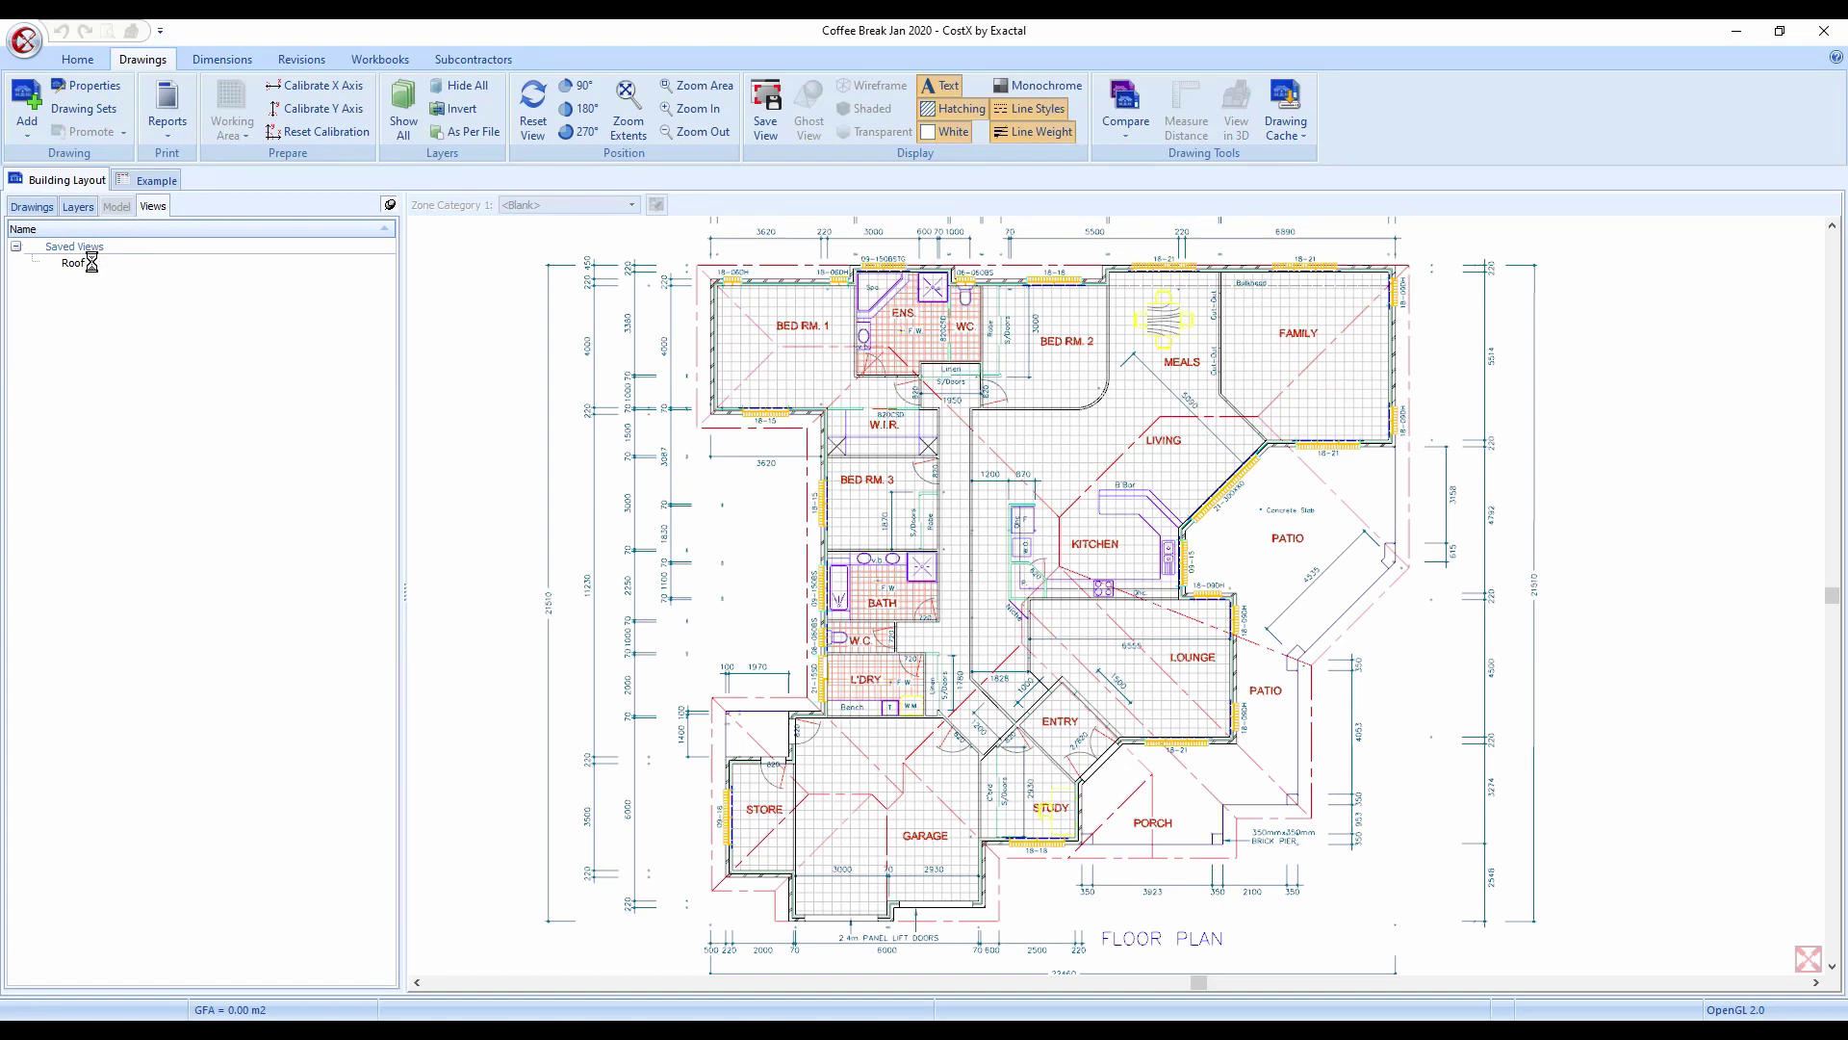
pyautogui.click(87, 263)
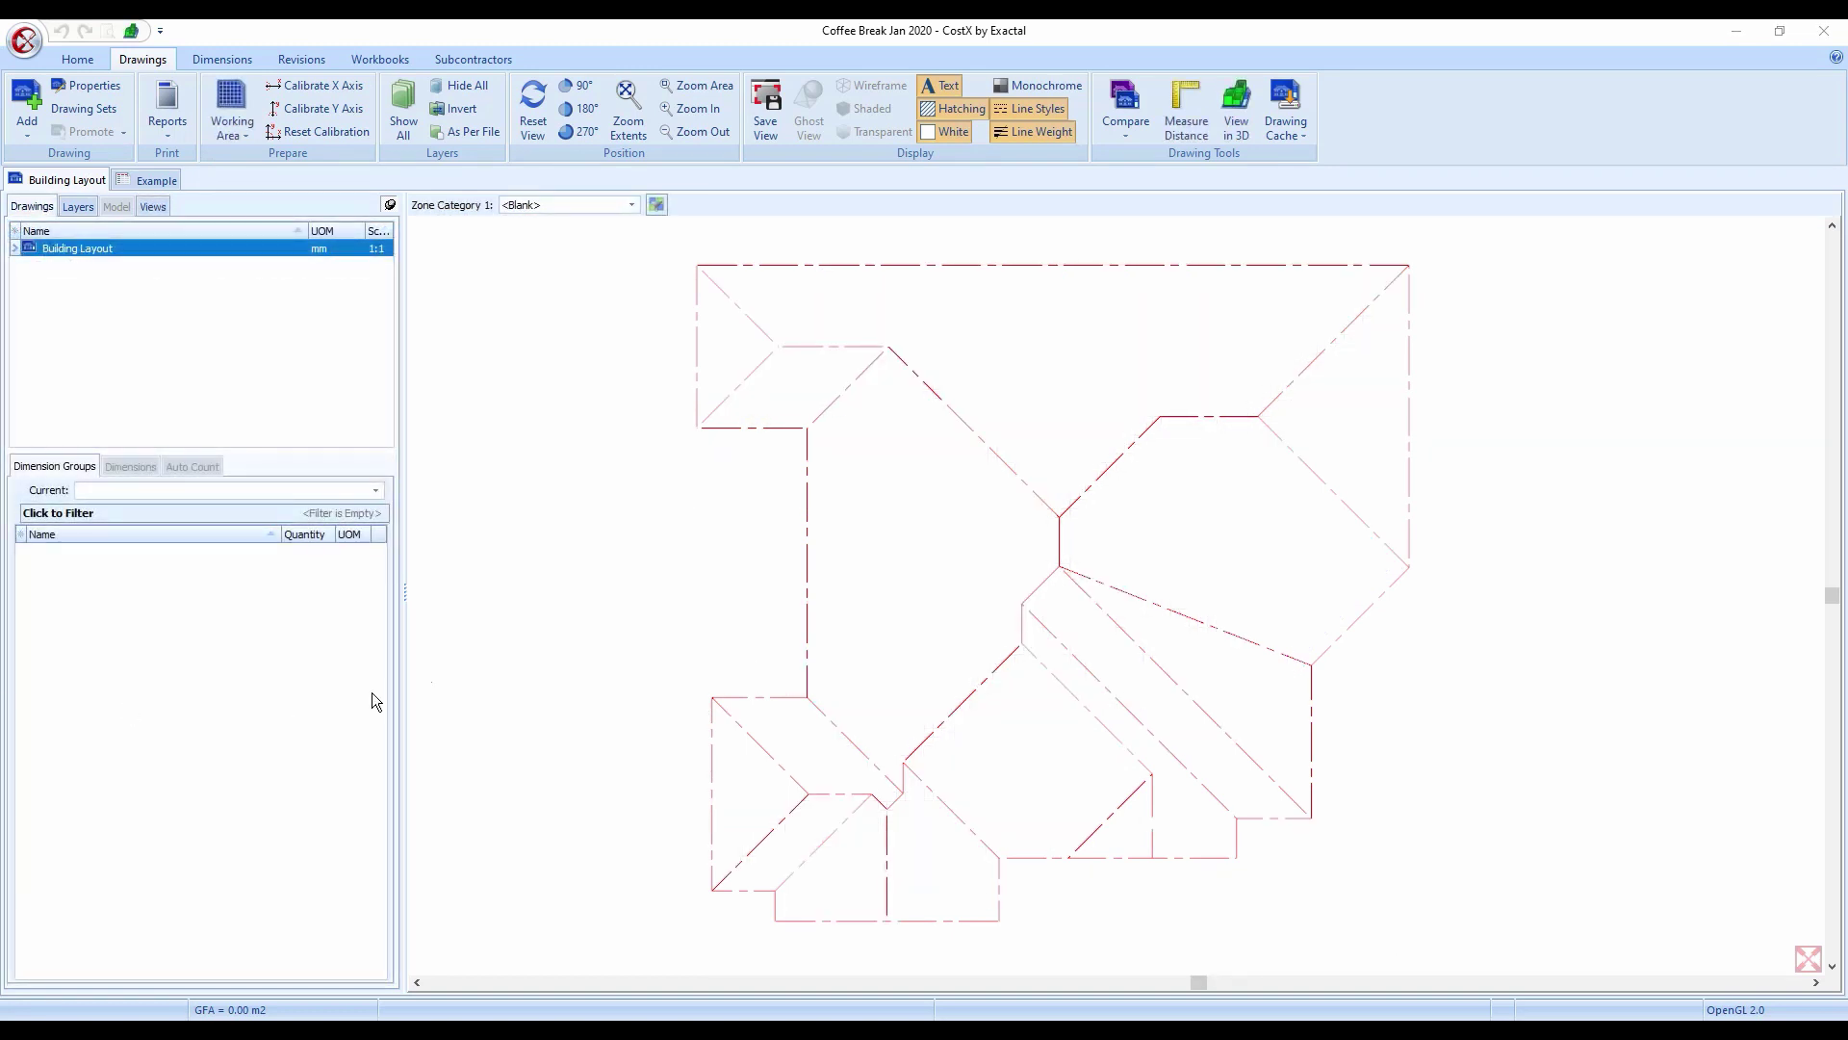
pyautogui.click(497, 657)
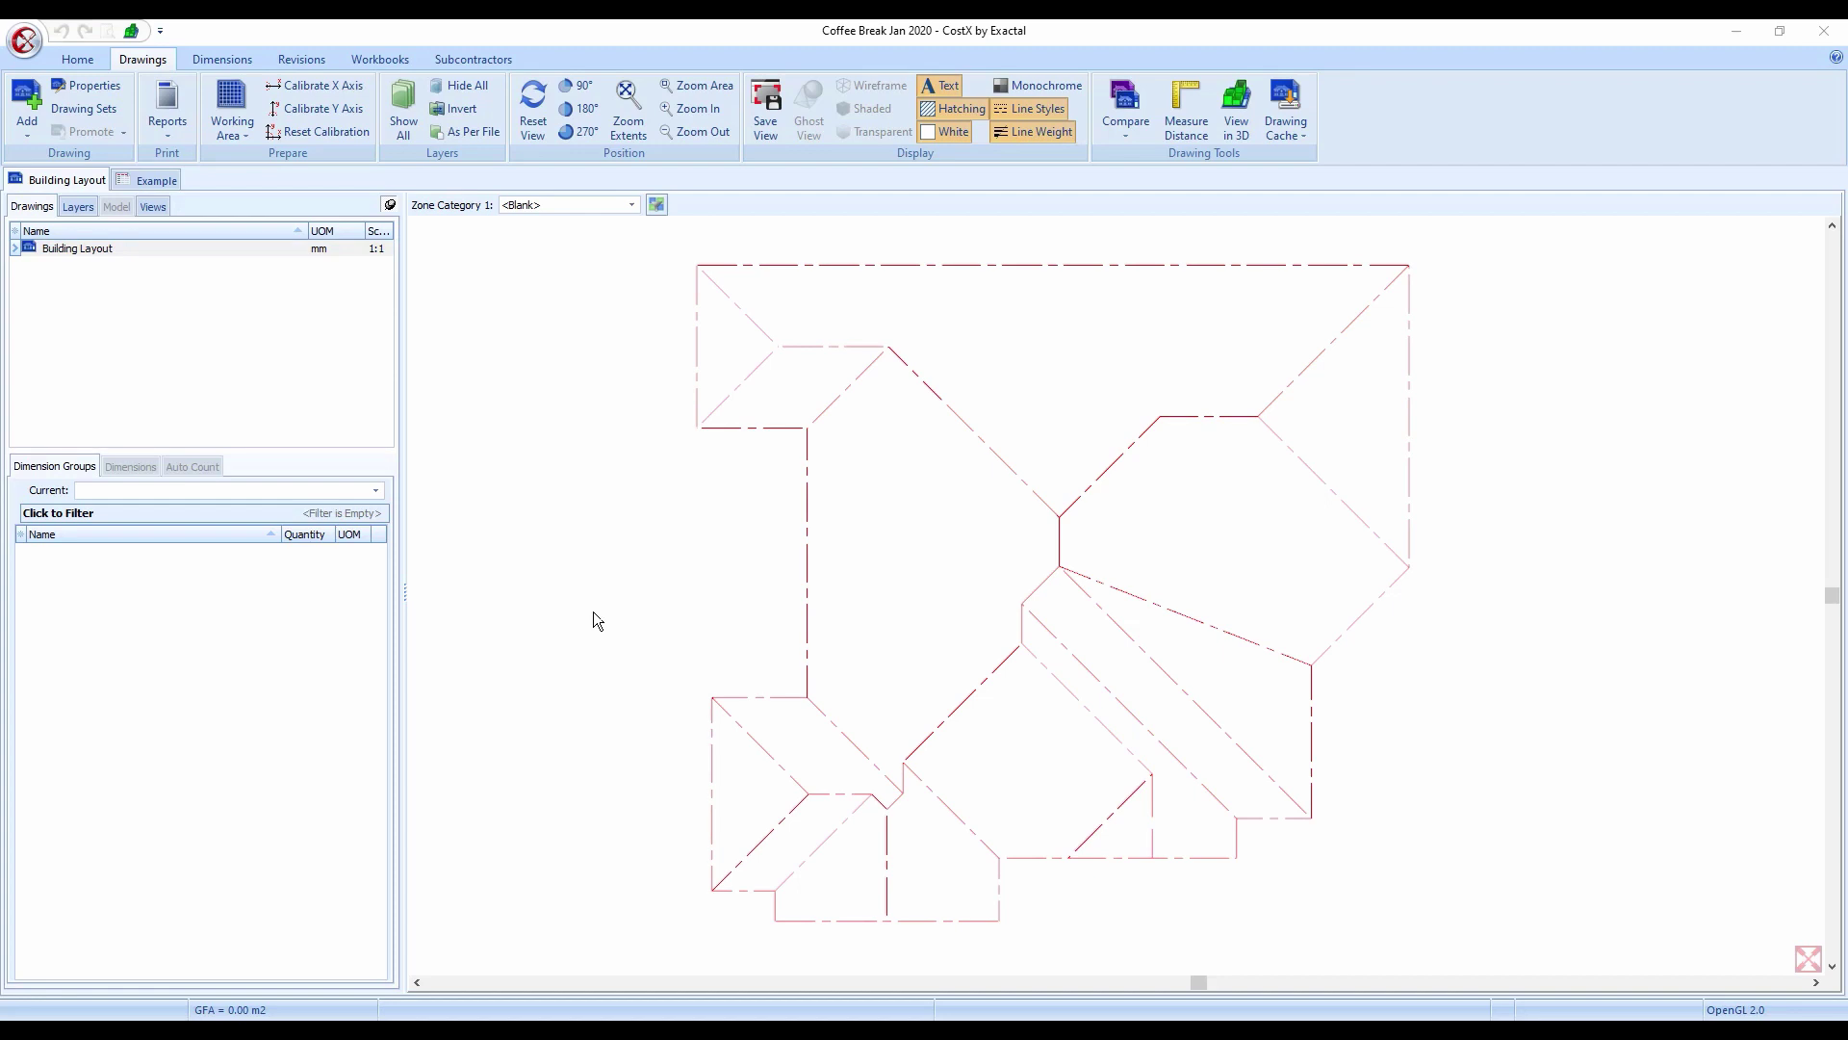
# - On the Building Layout drawing, start a new dimension group for 30 Degree Pitch in Roofing\Pitched
pyautogui.click(367, 321)
pyautogui.click(209, 65)
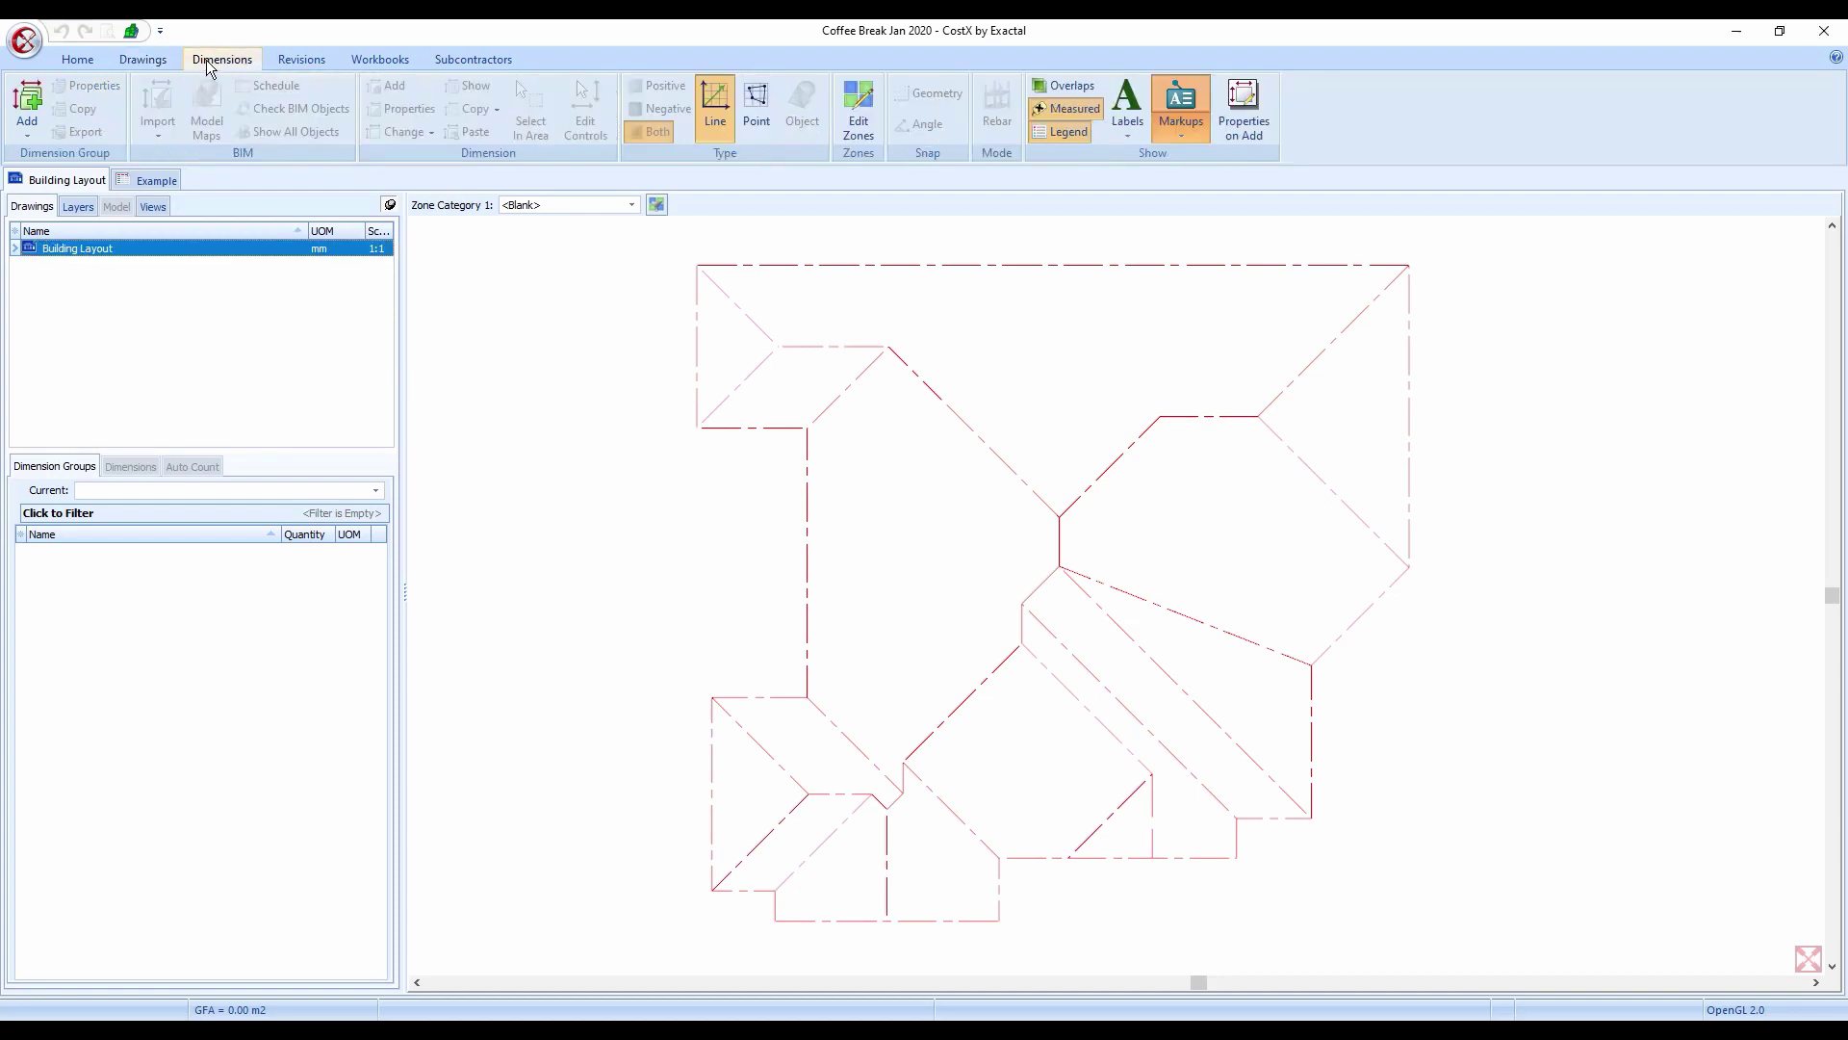
pyautogui.click(26, 106)
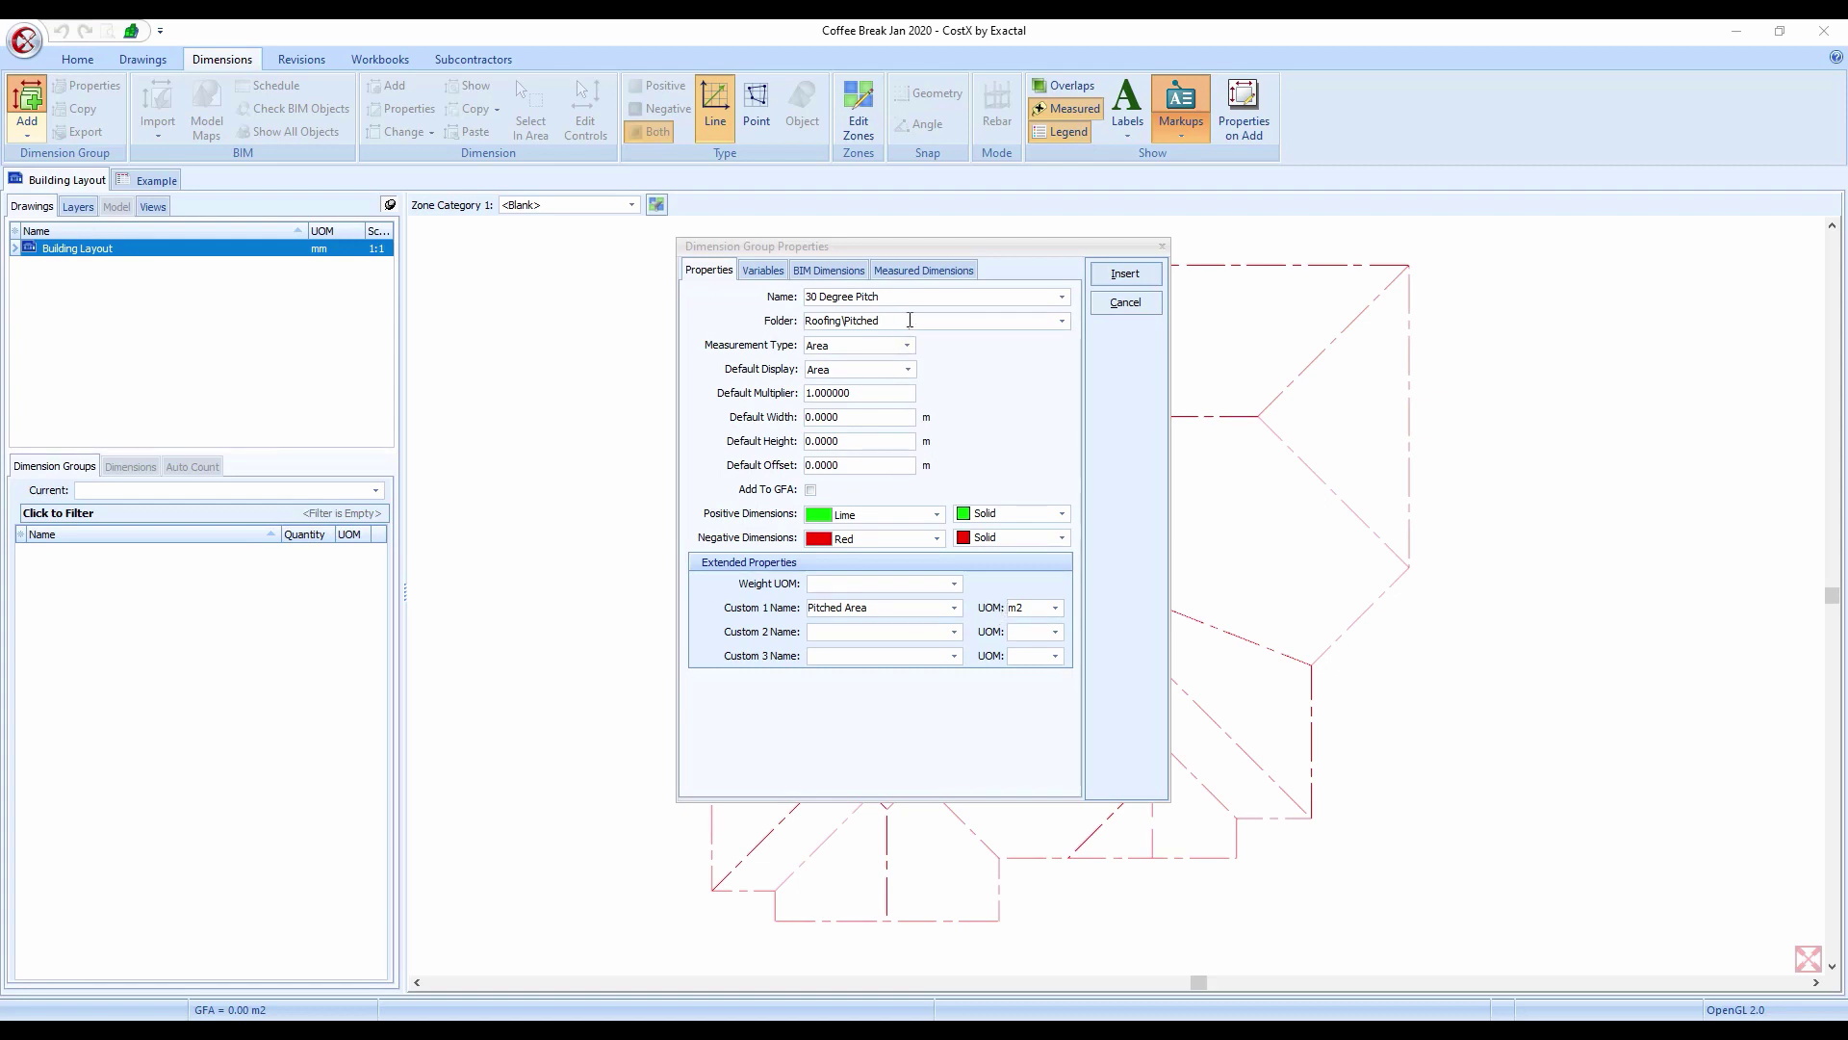
# - Confirm Pitched Area is {Area}/COS(RADIANS(NUMBER(...))) and insert the 30 Degree Pitch group
pyautogui.click(911, 273)
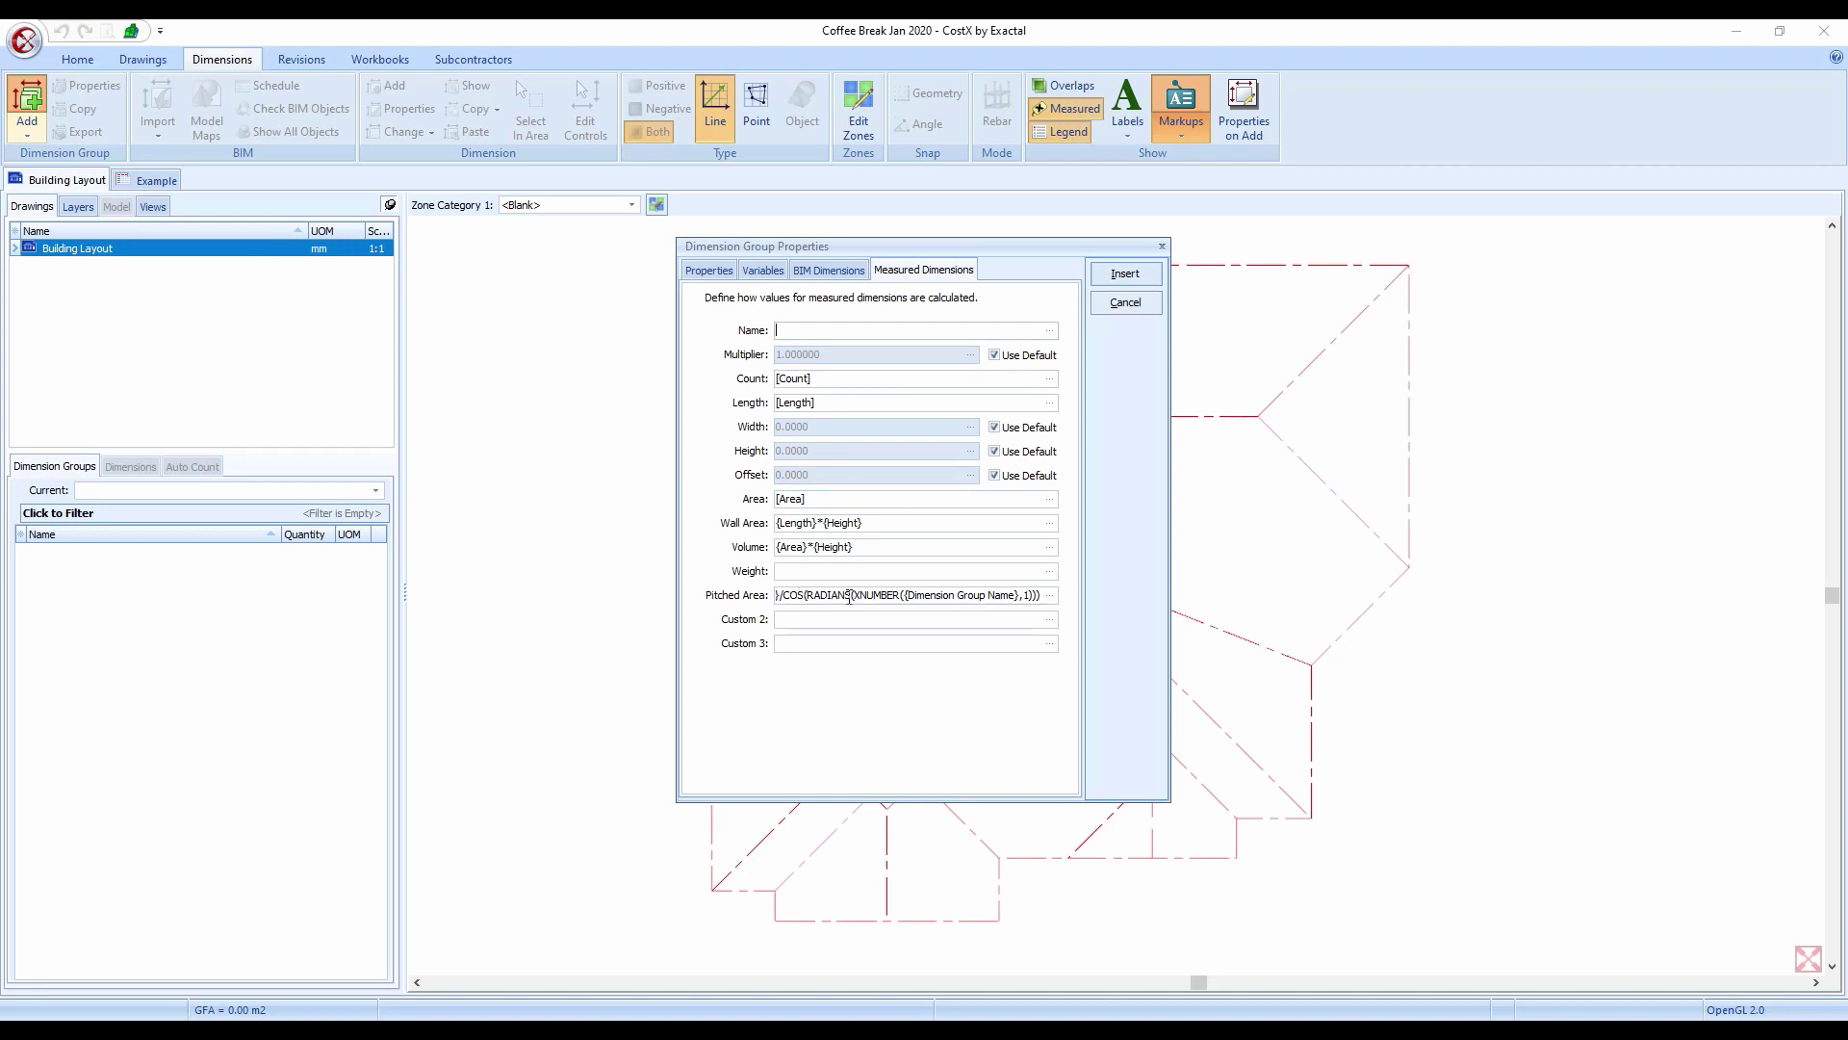
pyautogui.moveTo(847, 595); pyautogui.dragTo(755, 602)
pyautogui.click(789, 598)
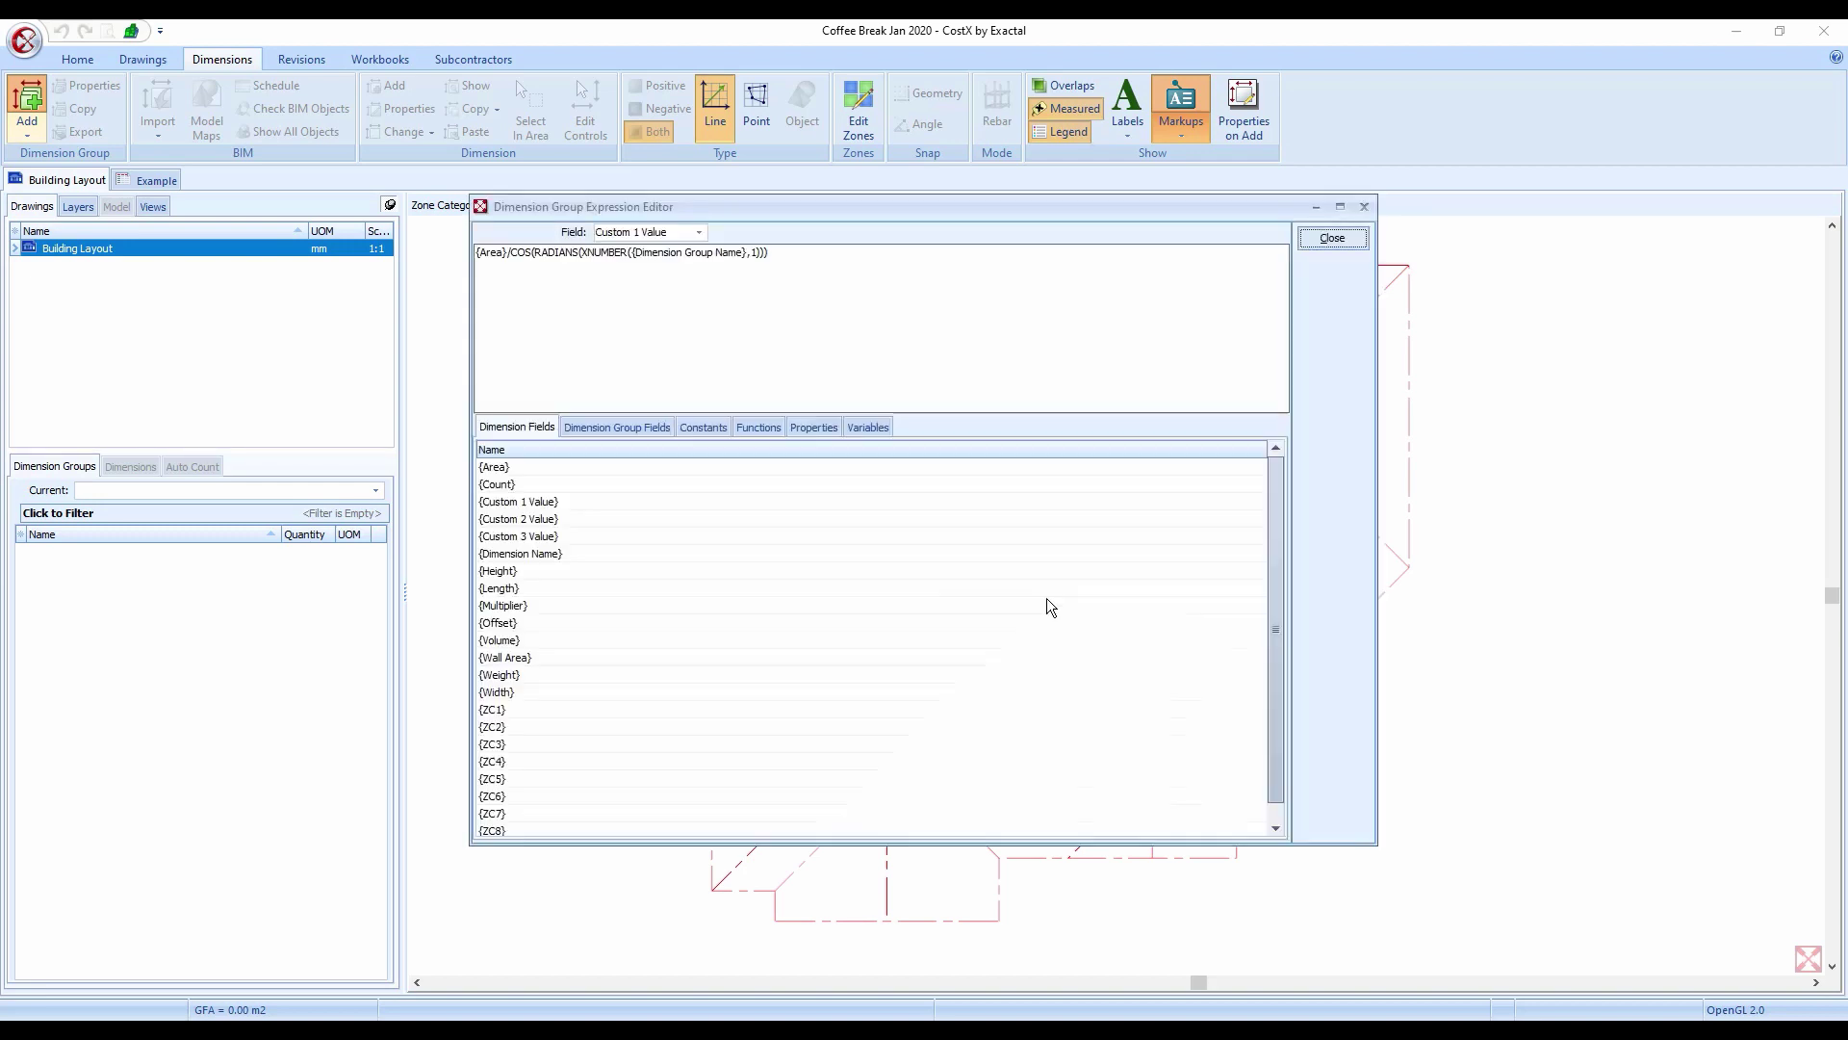
pyautogui.click(1049, 594)
pyautogui.moveTo(735, 209); pyautogui.dragTo(1151, 349)
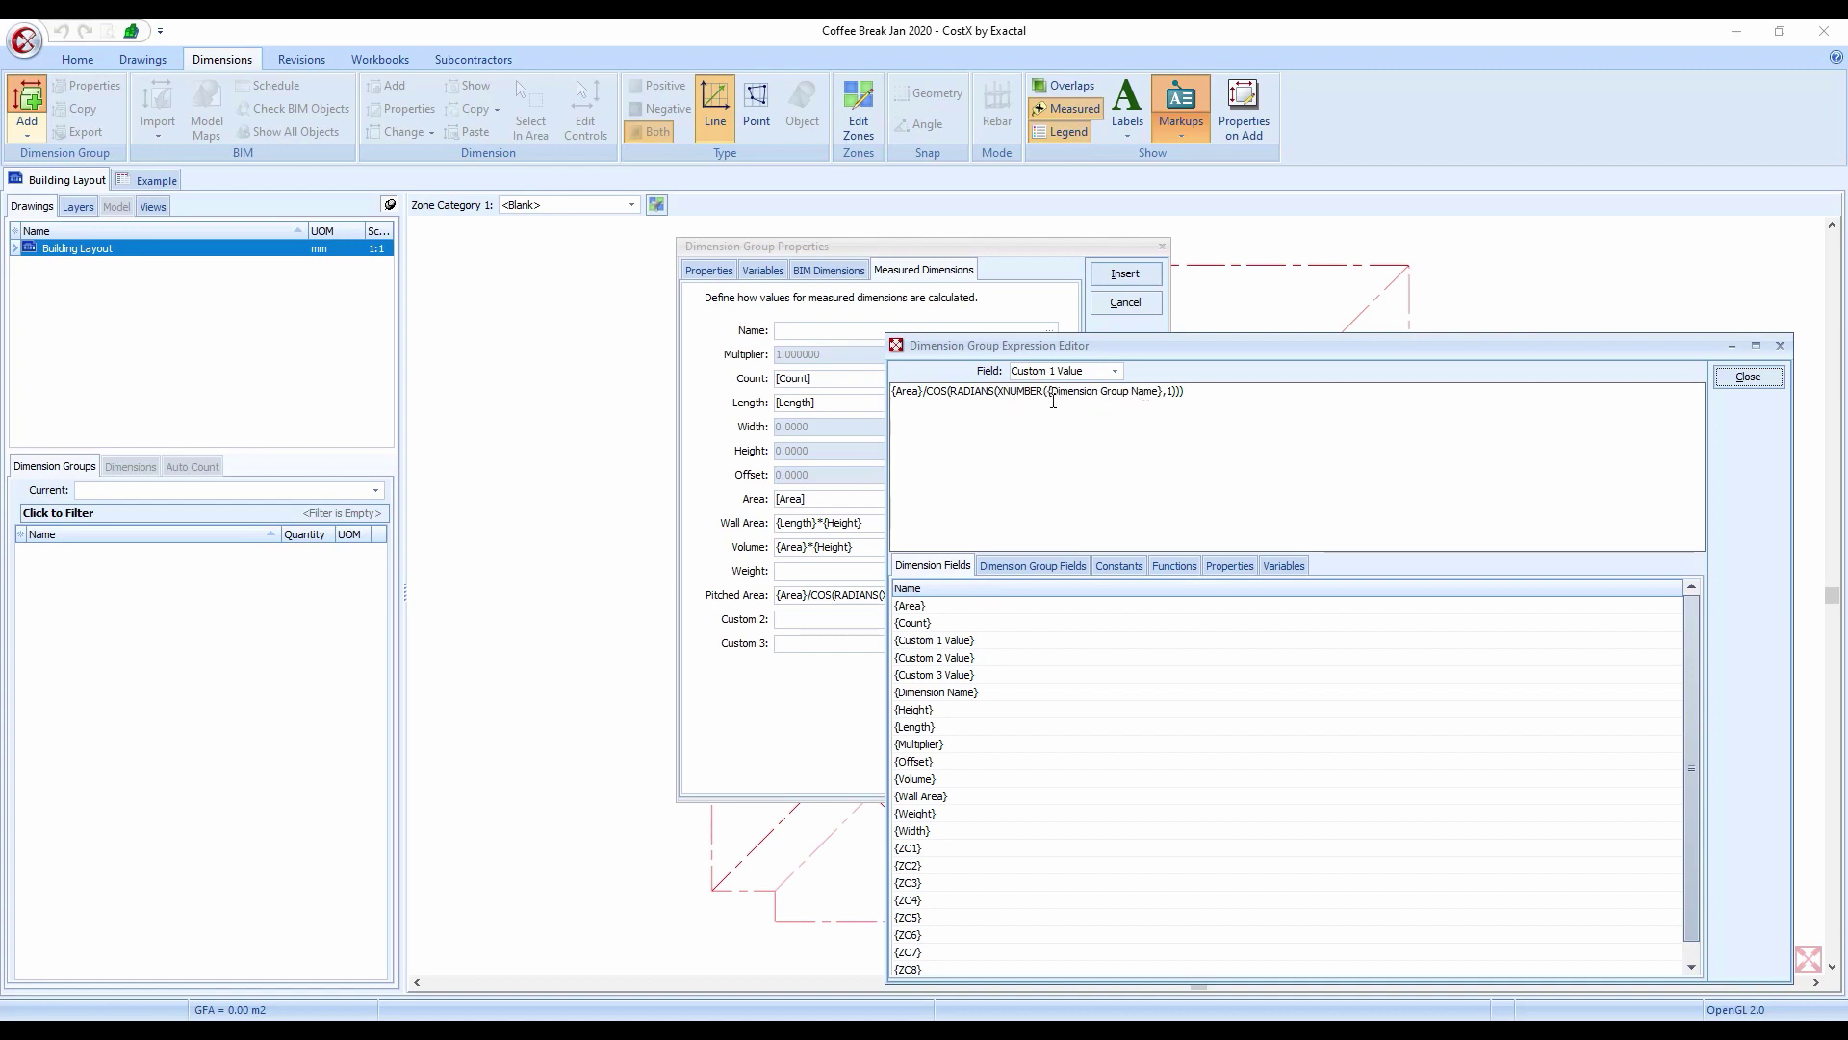
pyautogui.doubleClick(1171, 391)
pyautogui.click(1172, 396)
pyautogui.moveTo(955, 392); pyautogui.dragTo(995, 394)
pyautogui.click(989, 408)
pyautogui.click(1201, 395)
pyautogui.click(1749, 378)
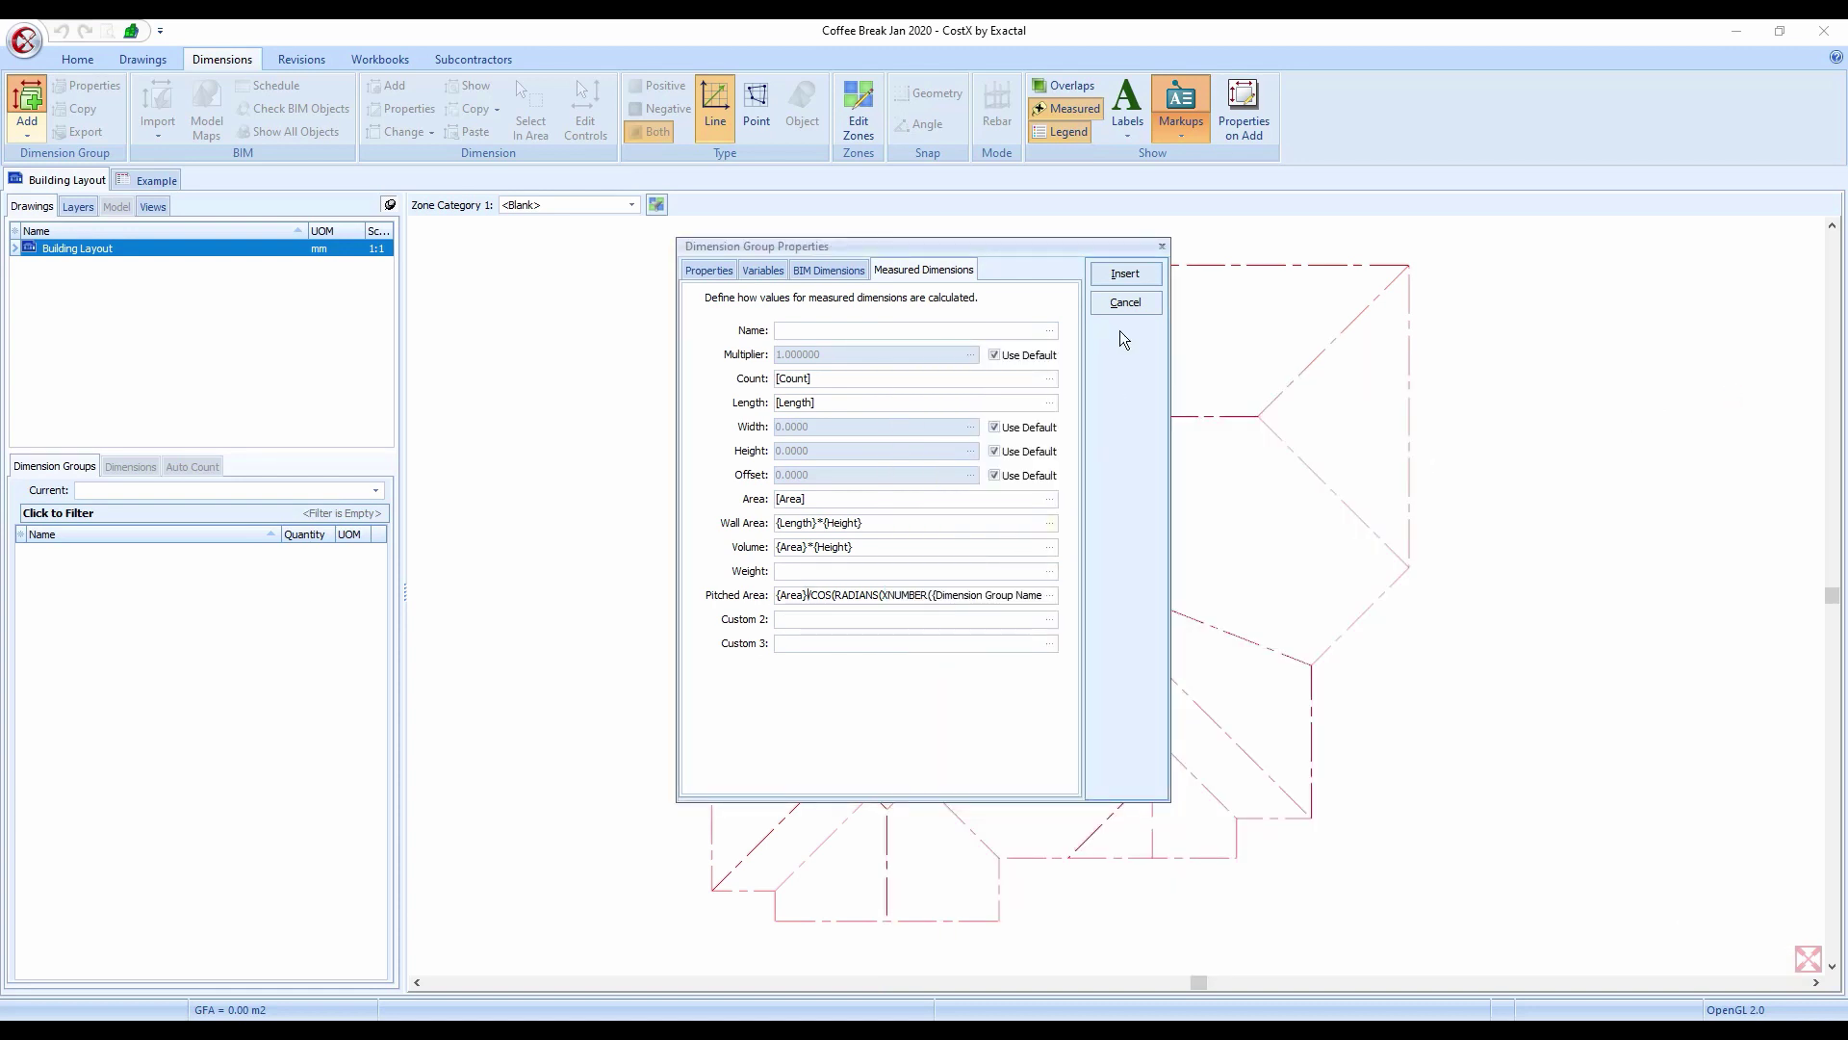
pyautogui.click(1126, 275)
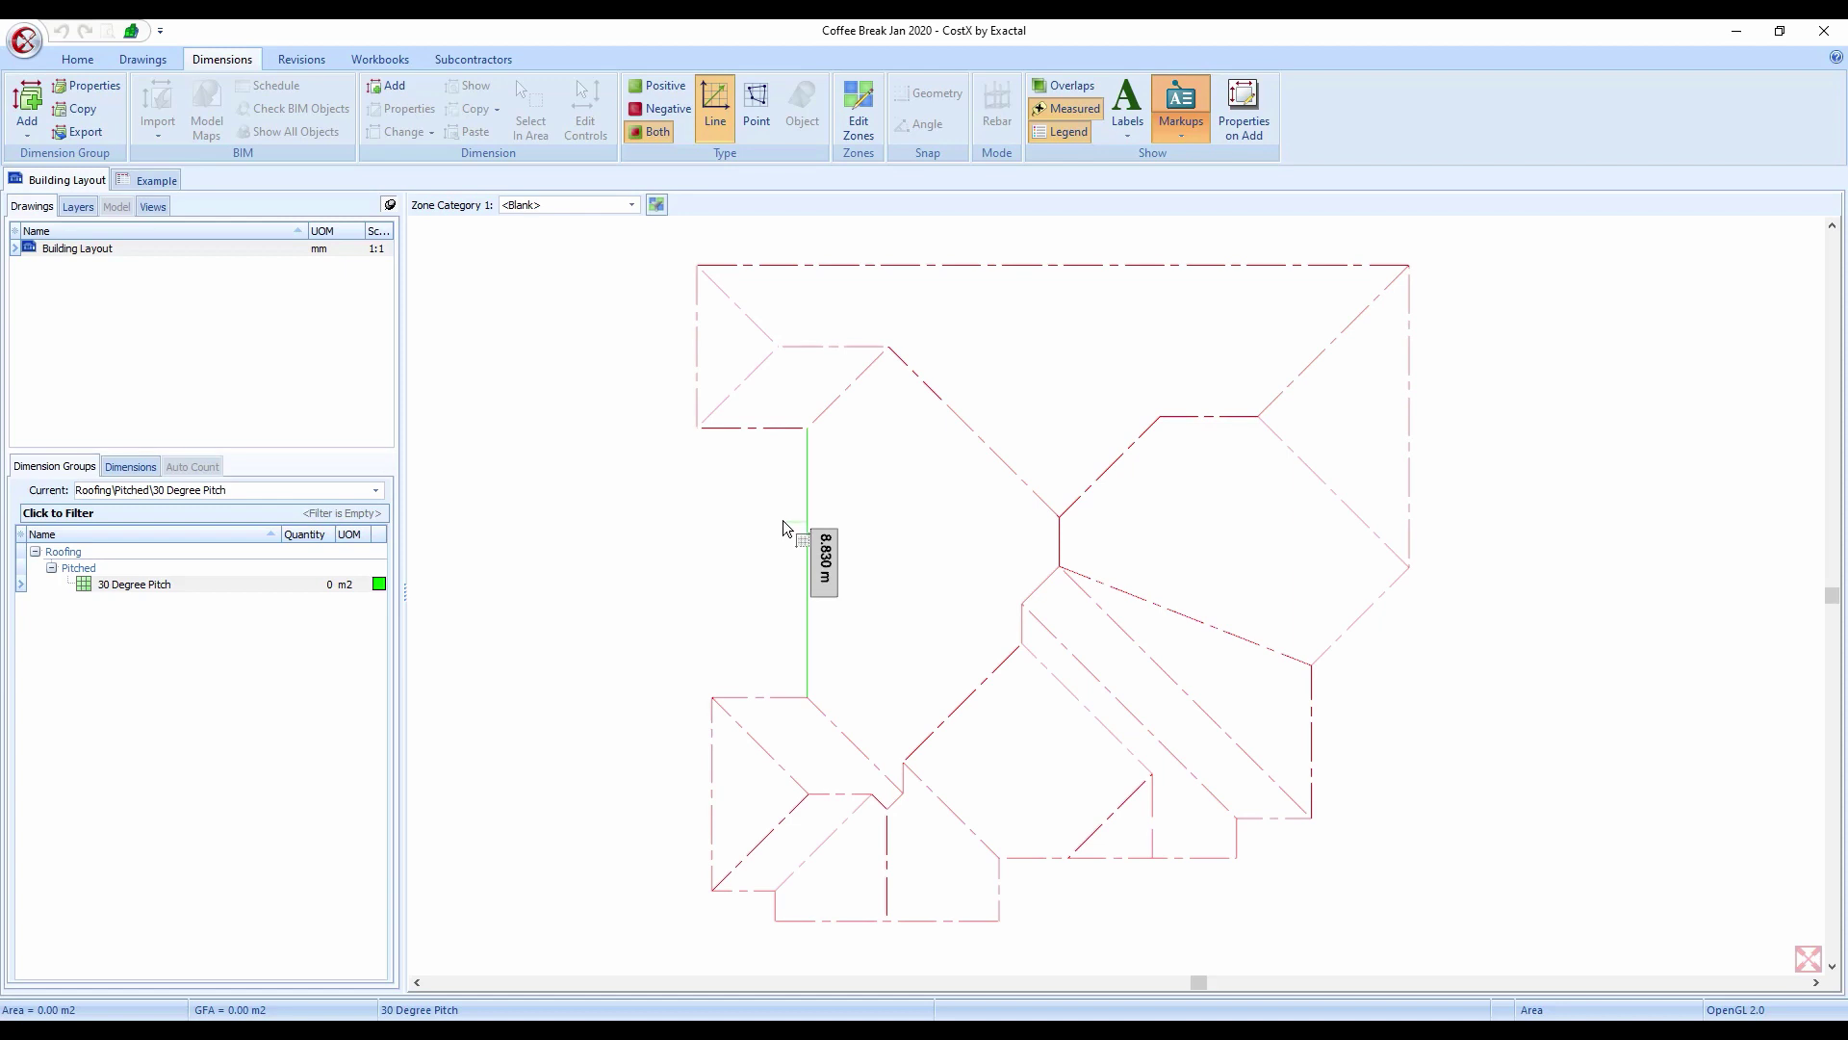
# - Trace every roof corner into a closed area: 408.33 m2 plan, 471.49 m2 pitched
pyautogui.click(784, 521)
pyautogui.click(746, 430)
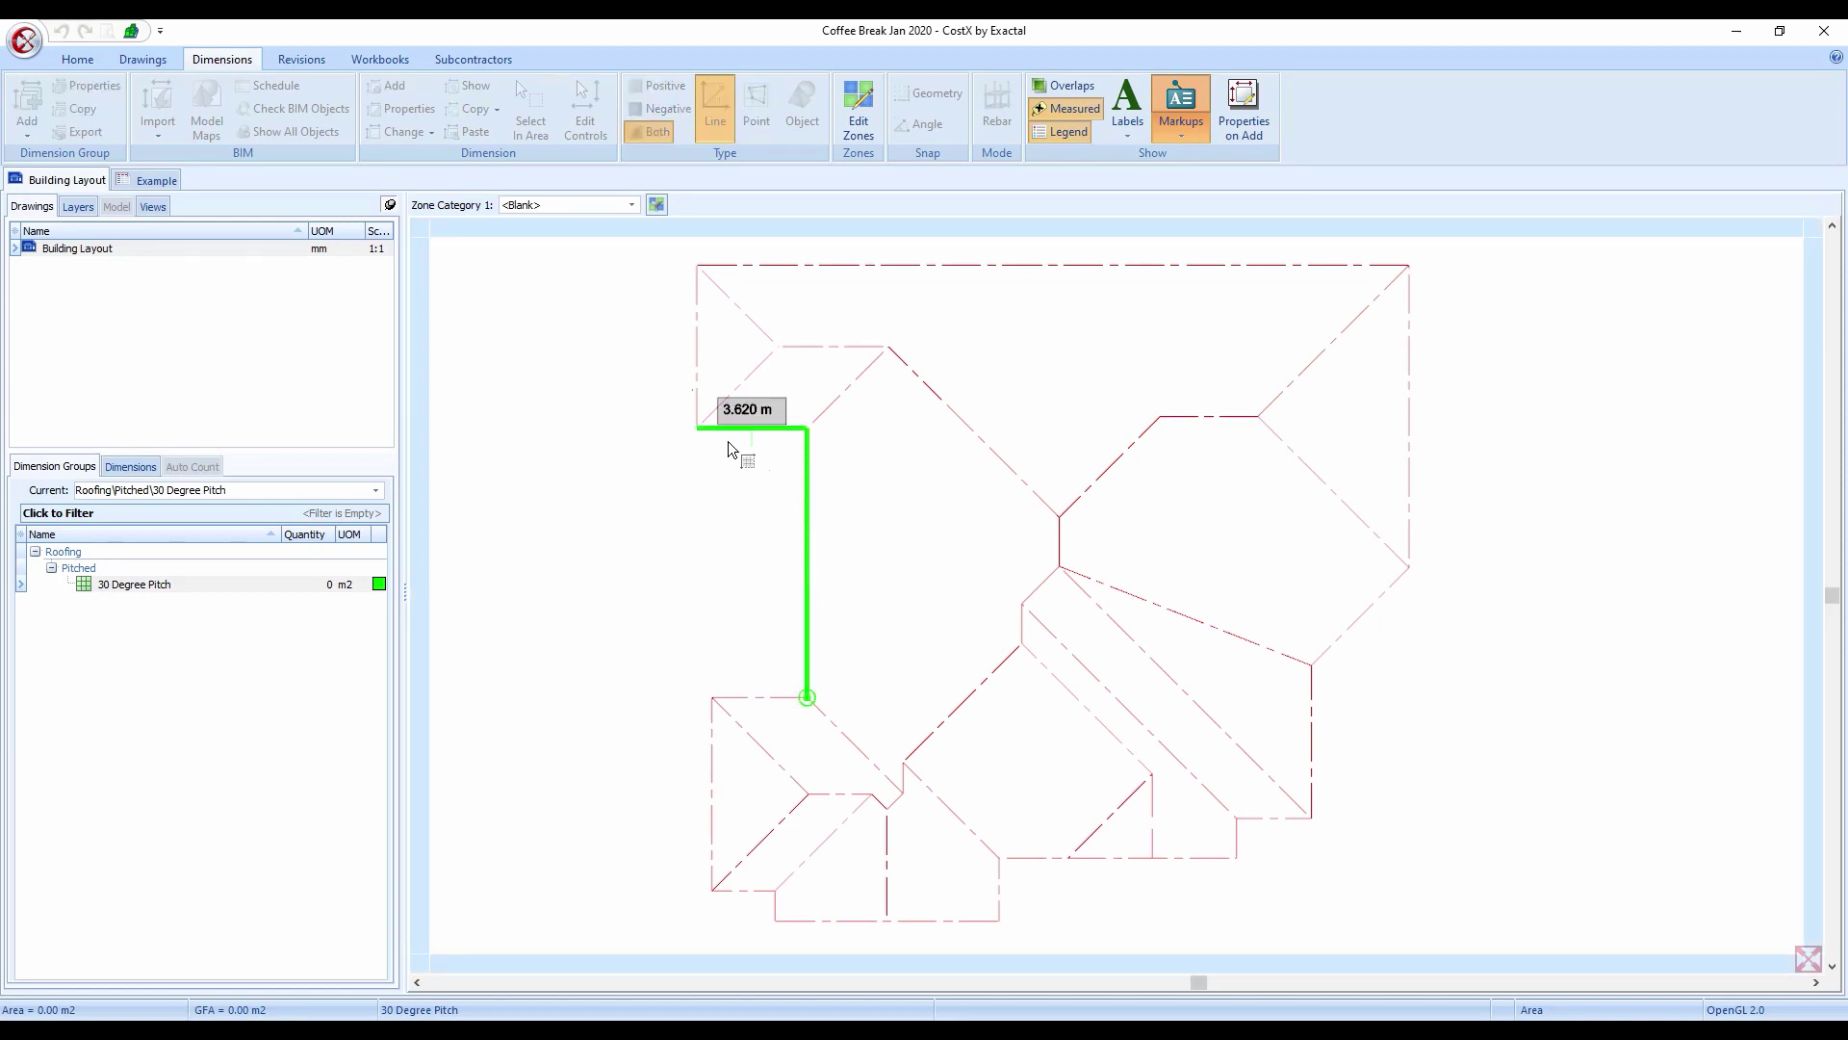
pyautogui.click(695, 381)
pyautogui.click(859, 271)
pyautogui.click(1415, 578)
pyautogui.click(1391, 614)
pyautogui.click(1321, 761)
pyautogui.click(1285, 824)
pyautogui.click(1240, 840)
pyautogui.click(1172, 874)
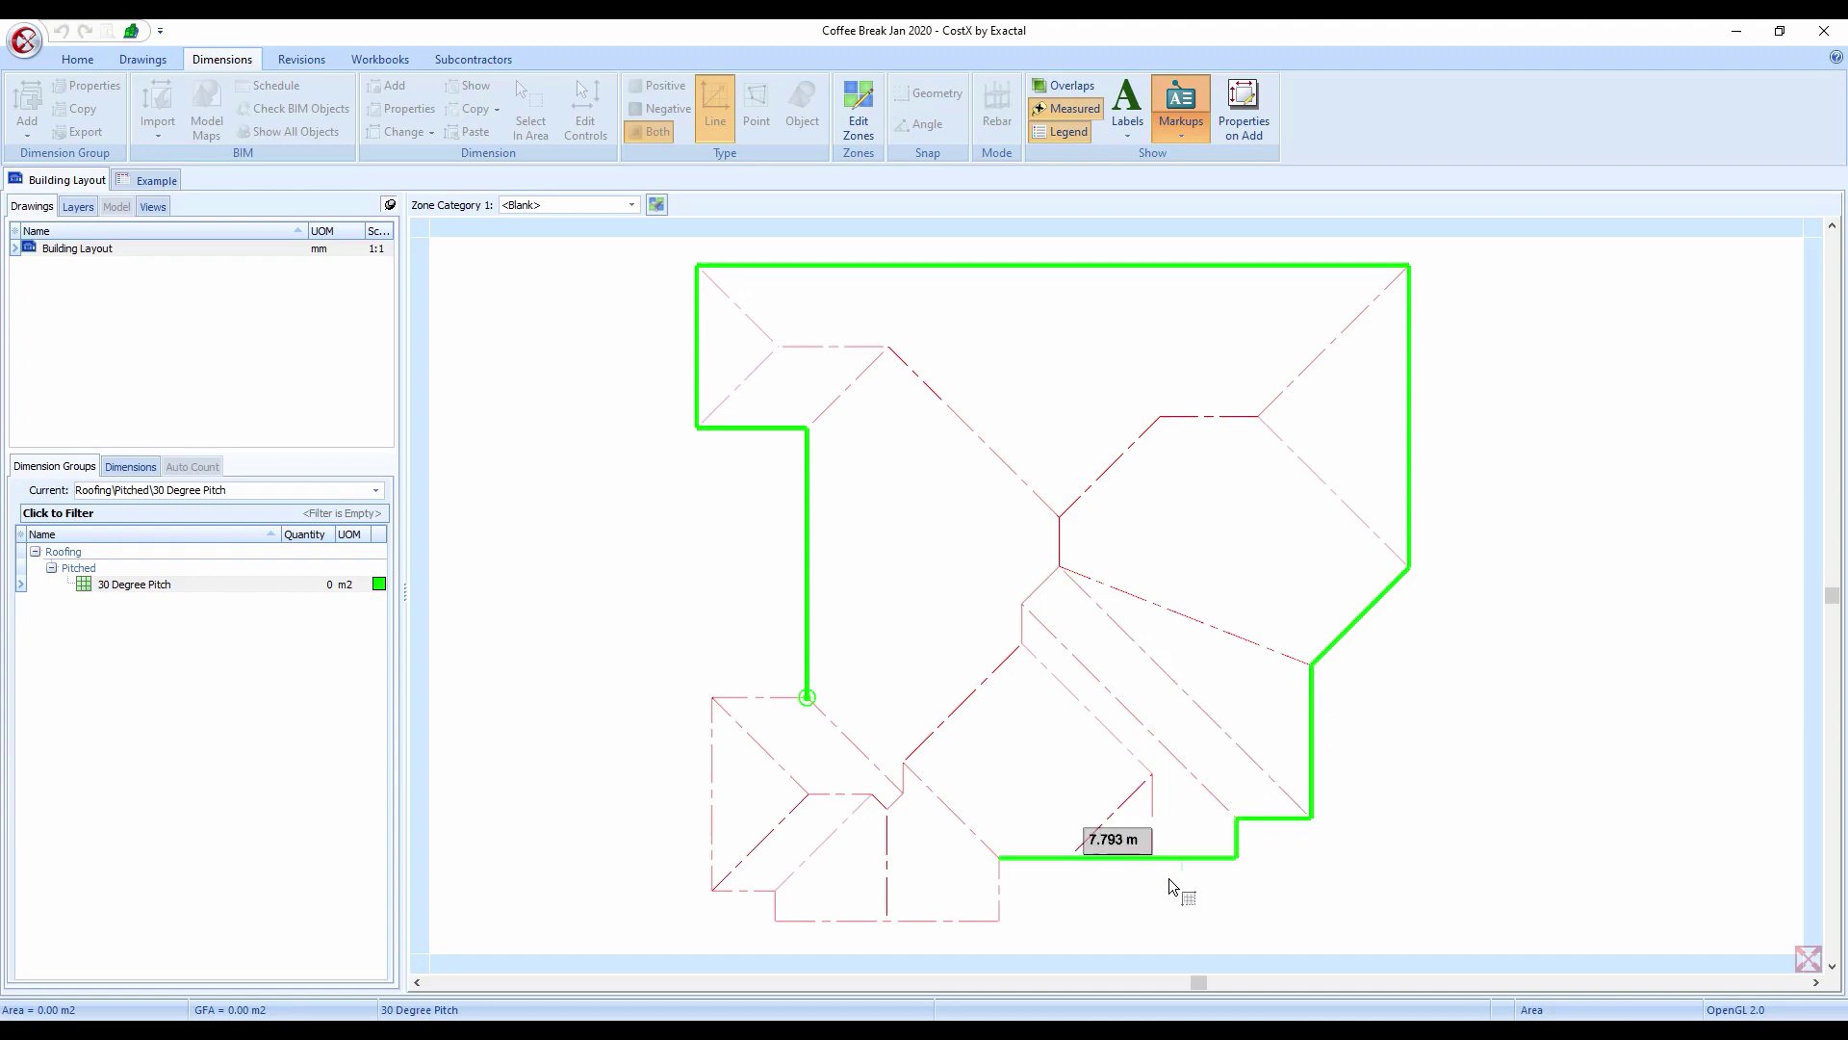
pyautogui.click(1003, 897)
pyautogui.click(909, 922)
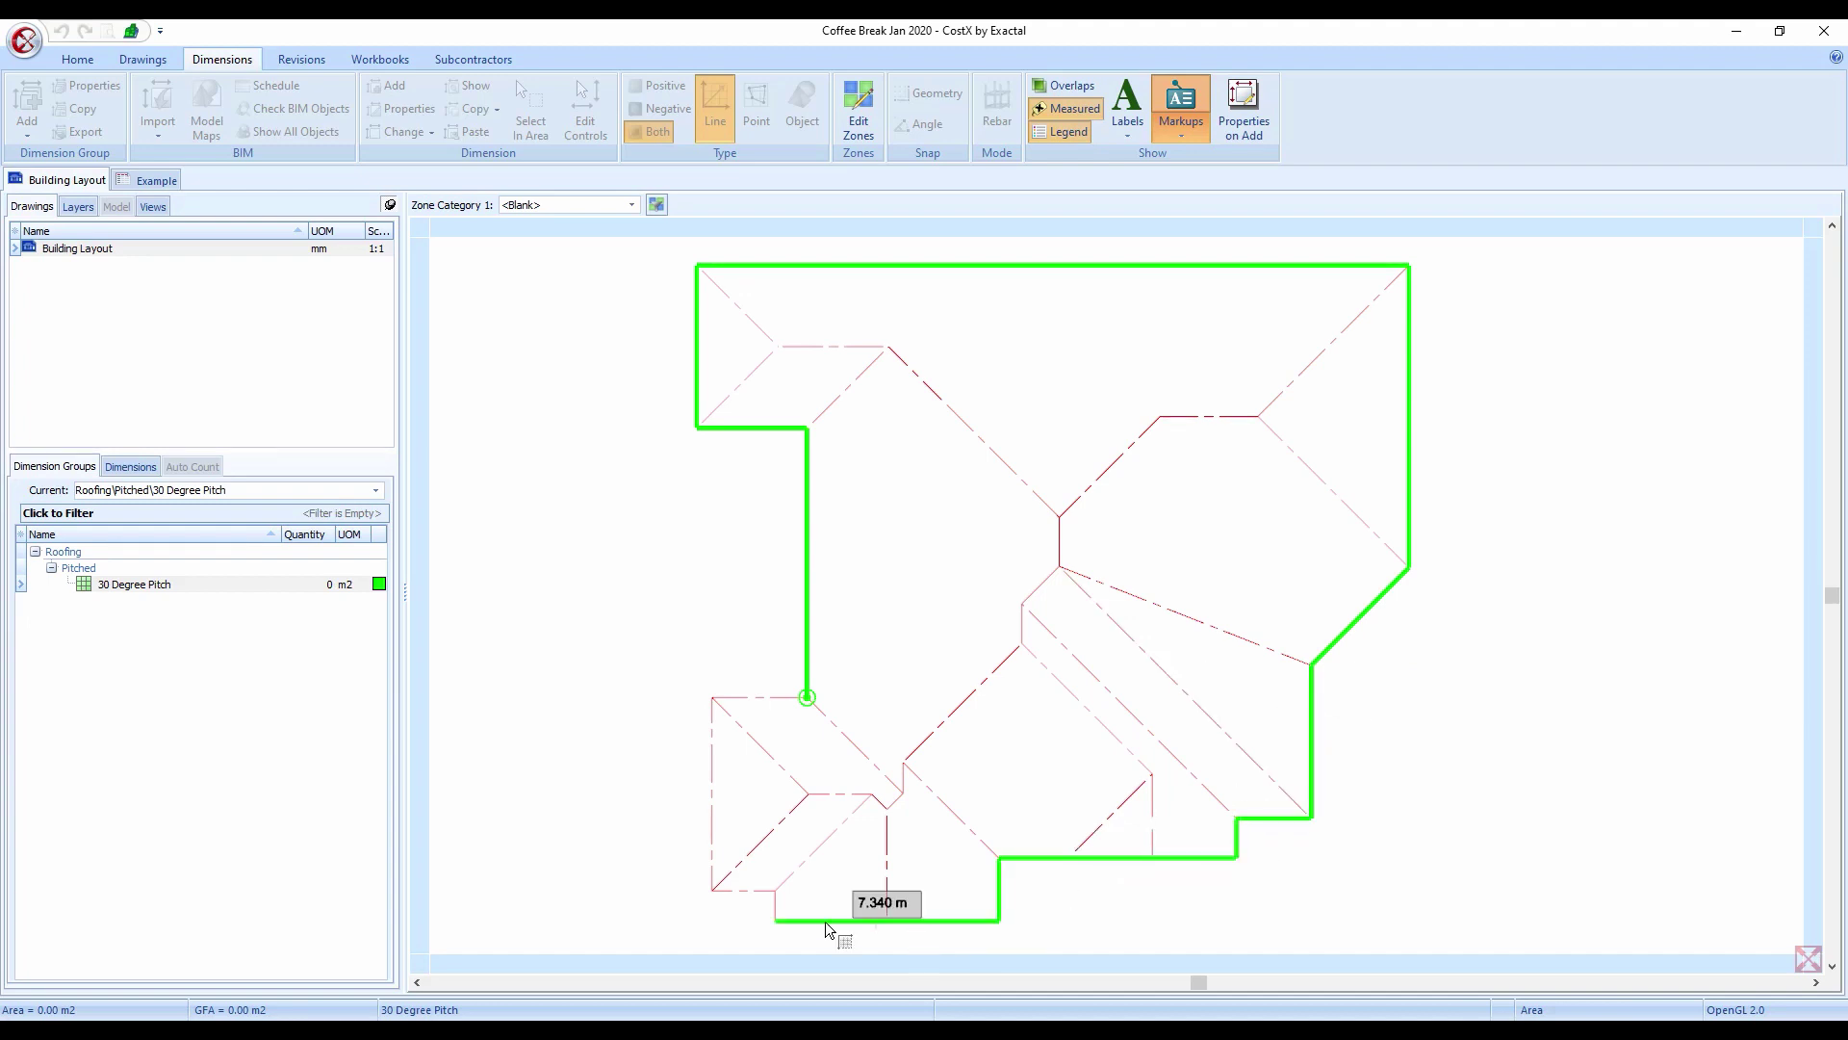
pyautogui.click(754, 897)
pyautogui.click(712, 808)
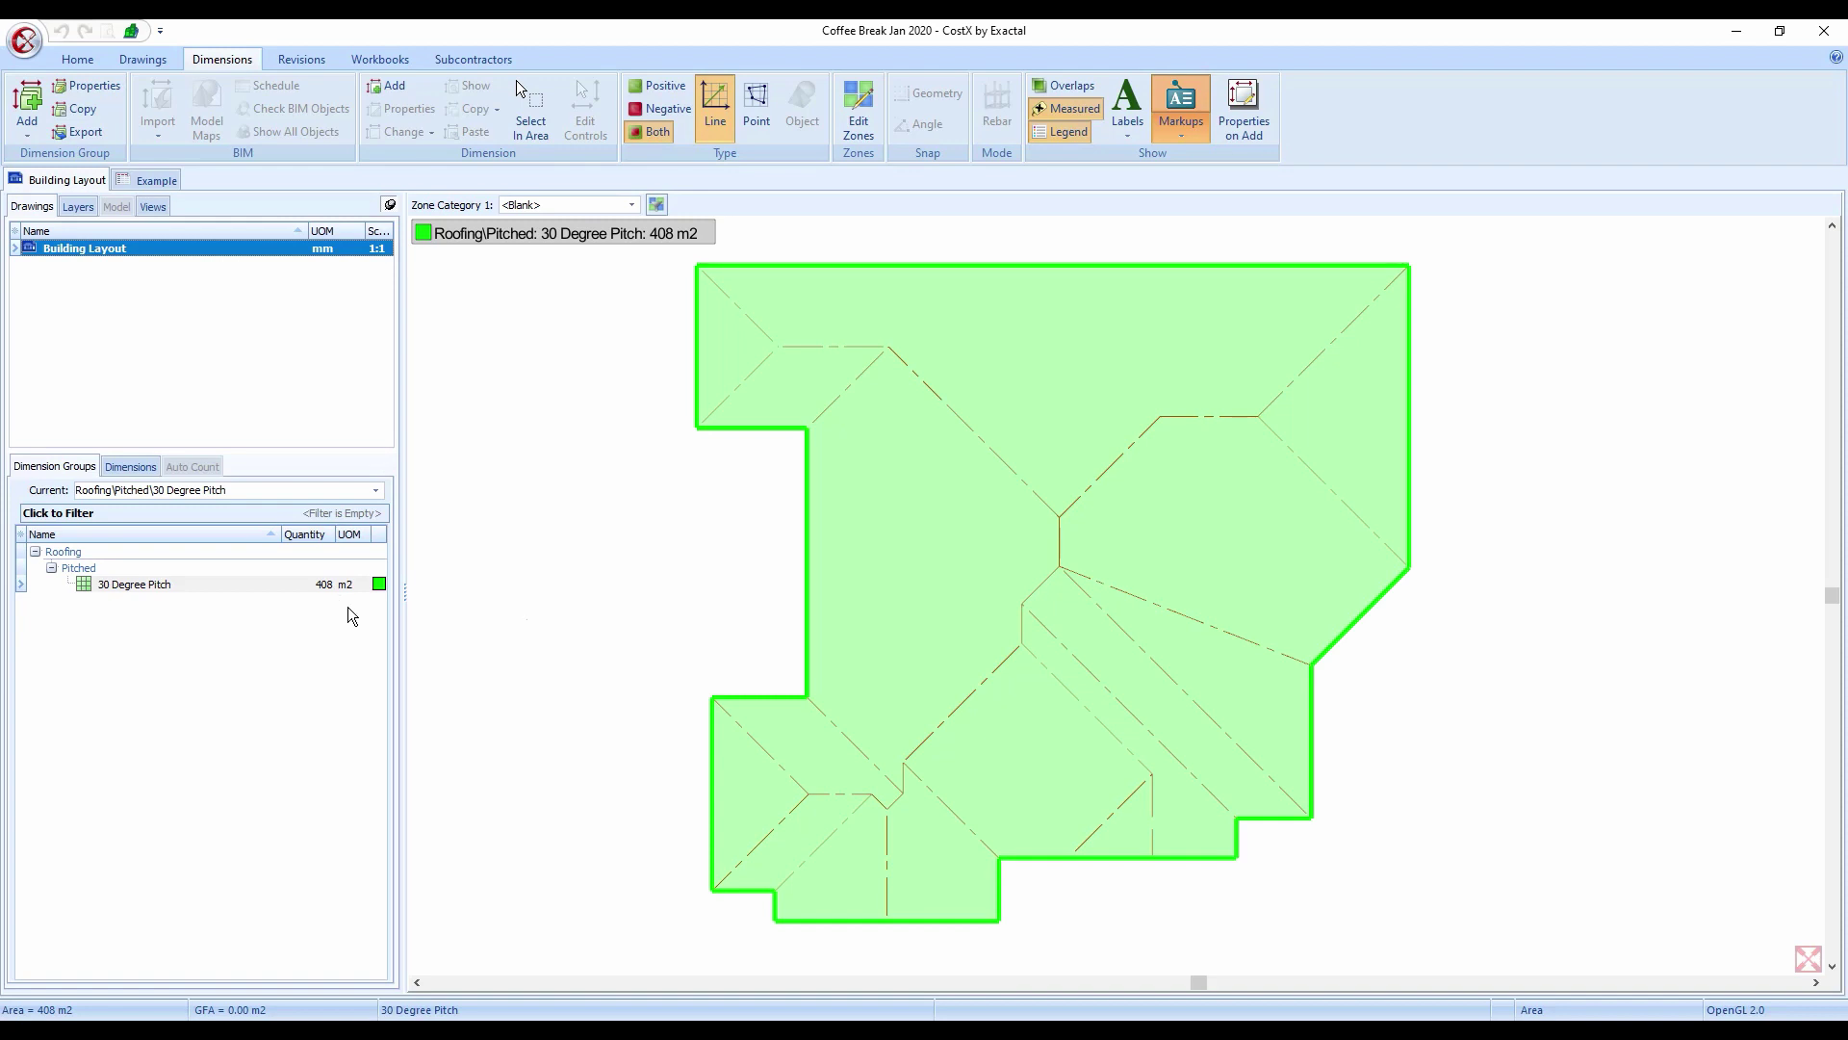
pyautogui.click(905, 545)
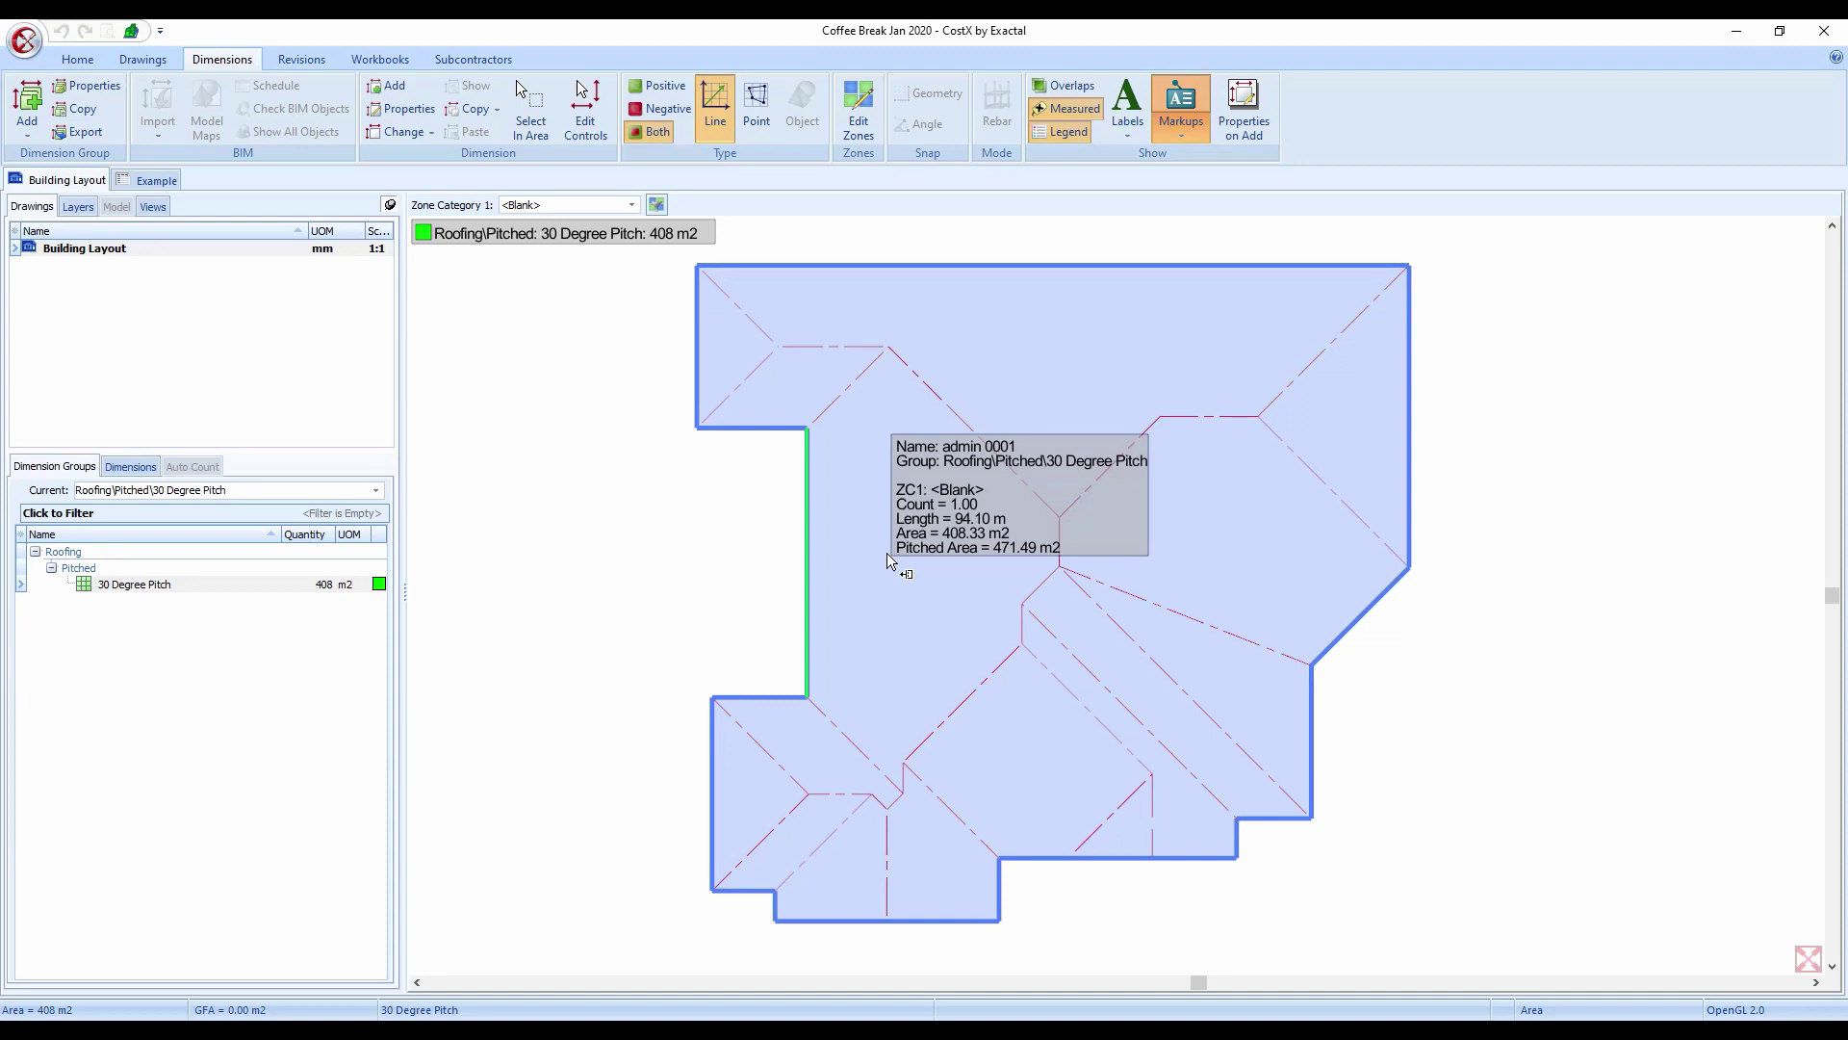
# - Set the 30 Degree Pitch group's Default Display to Pitched Area, showing 471 m2
pyautogui.click(292, 590)
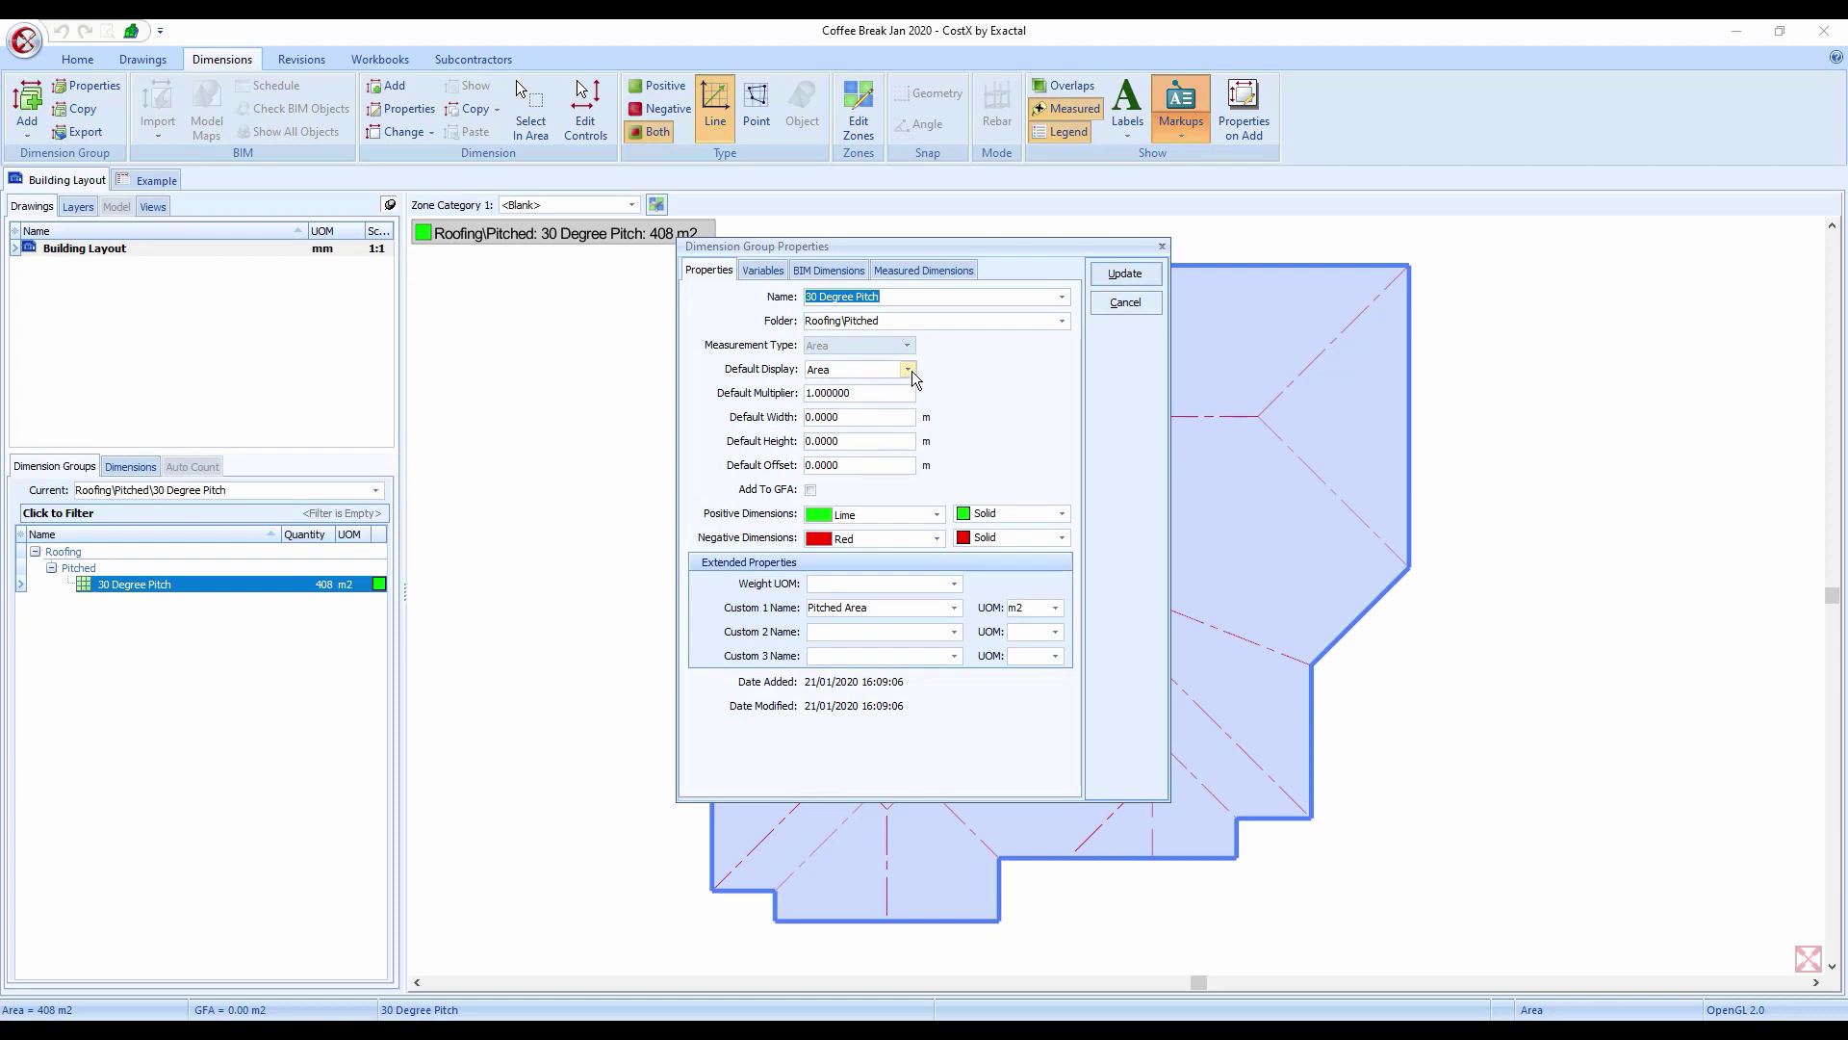
pyautogui.click(910, 371)
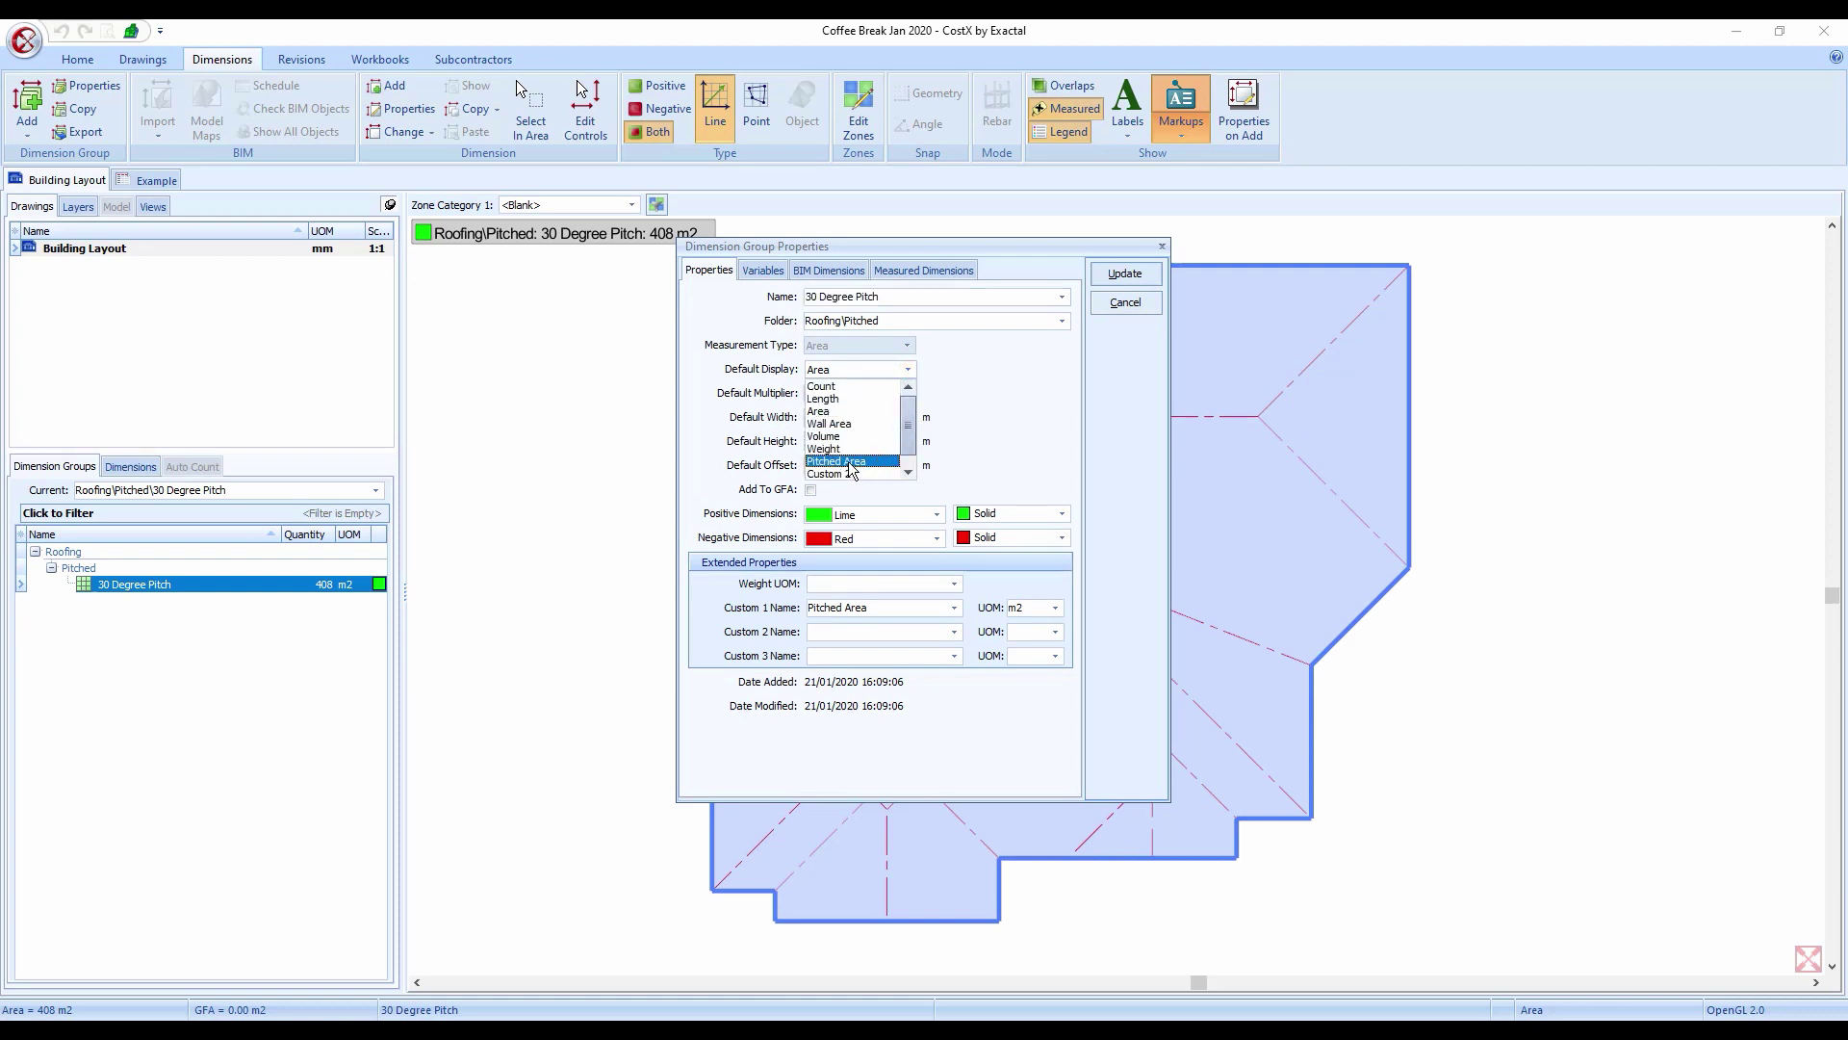
pyautogui.click(851, 468)
pyautogui.click(1124, 274)
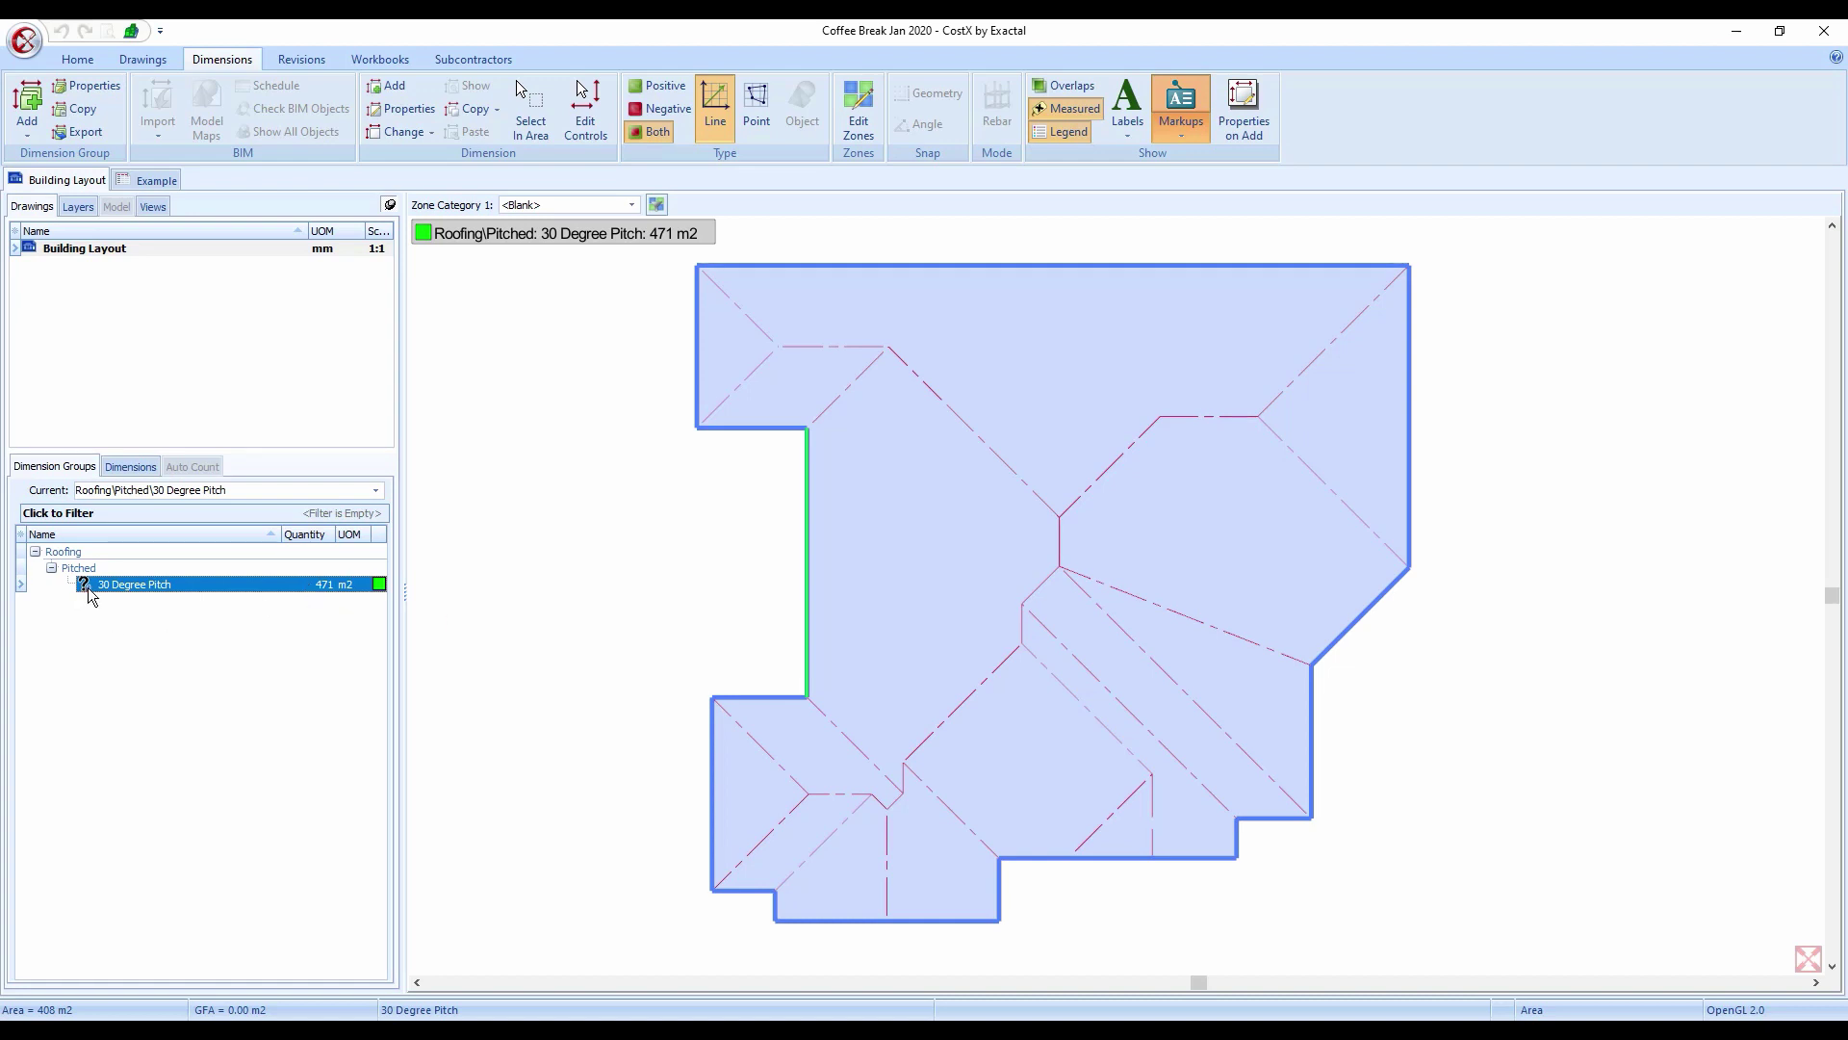
pyautogui.moveTo(83, 588)
# - Link 30 Degree Pitch into row 2 of the Example workbook using its Pitched Area quantity
pyautogui.click(154, 180)
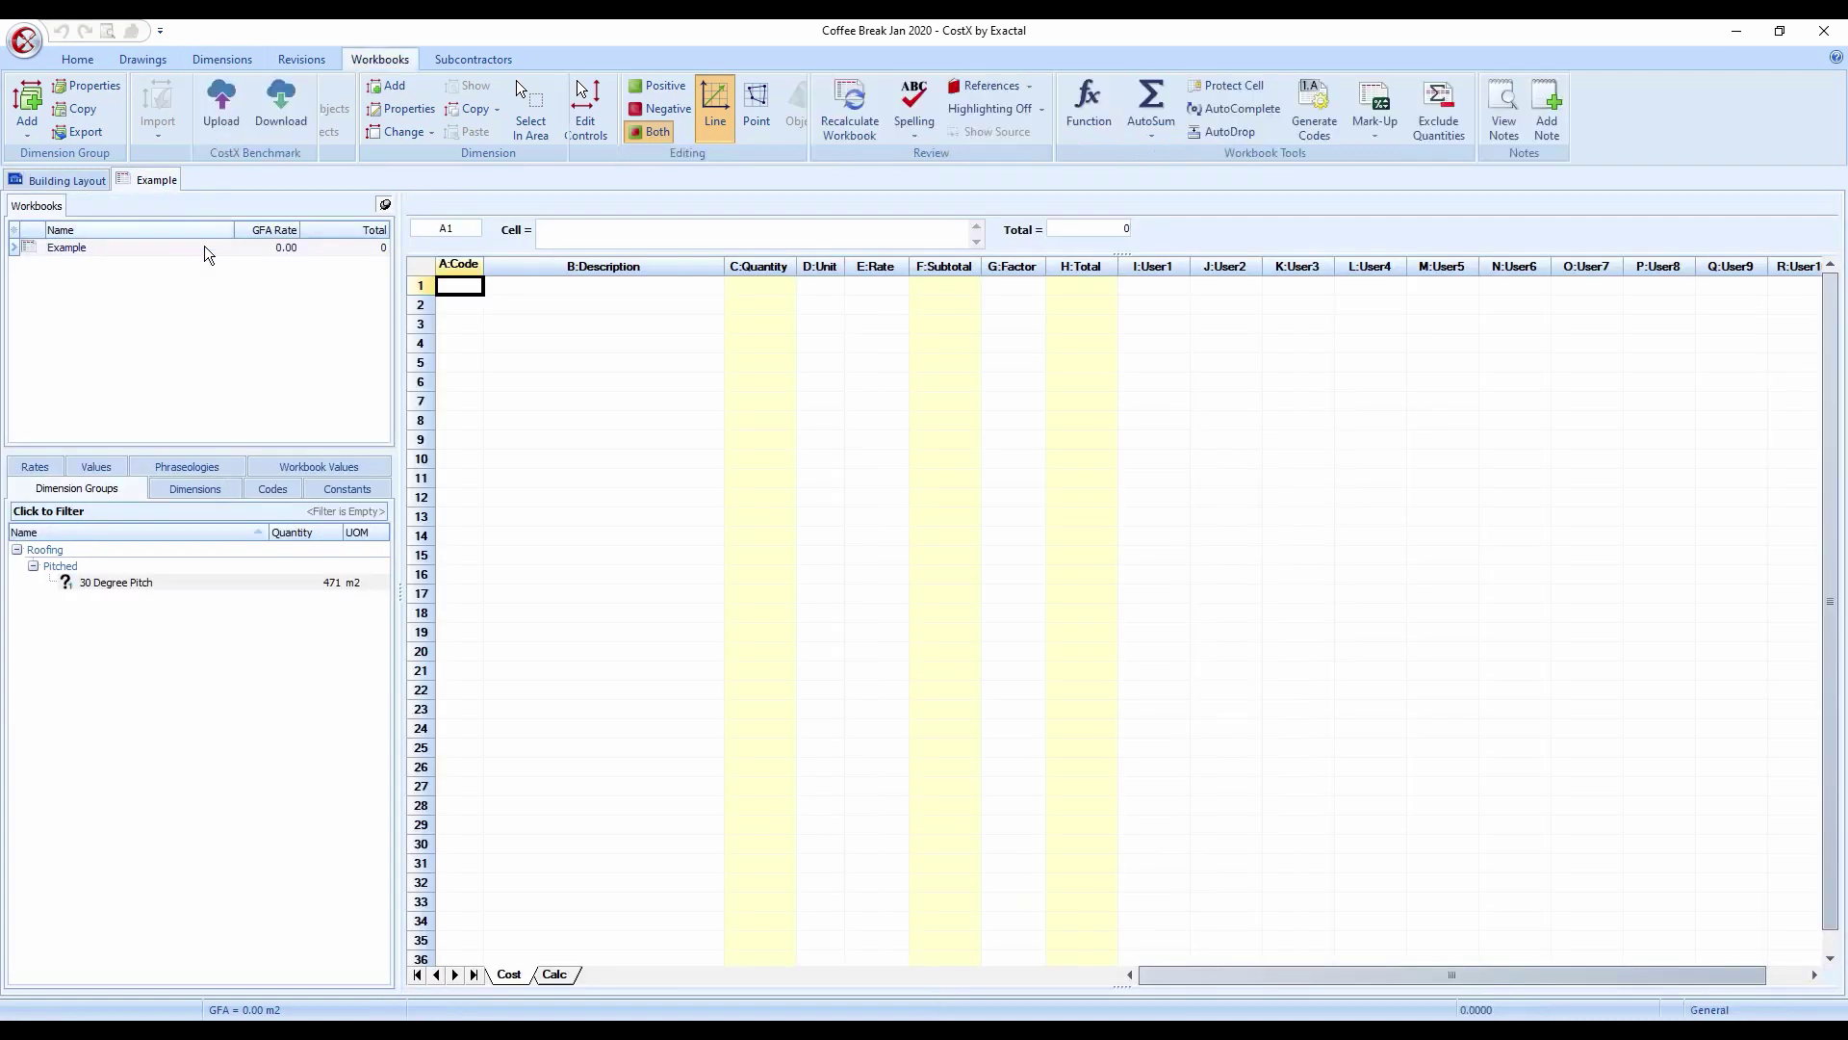
pyautogui.moveTo(154, 583); pyautogui.dragTo(578, 309)
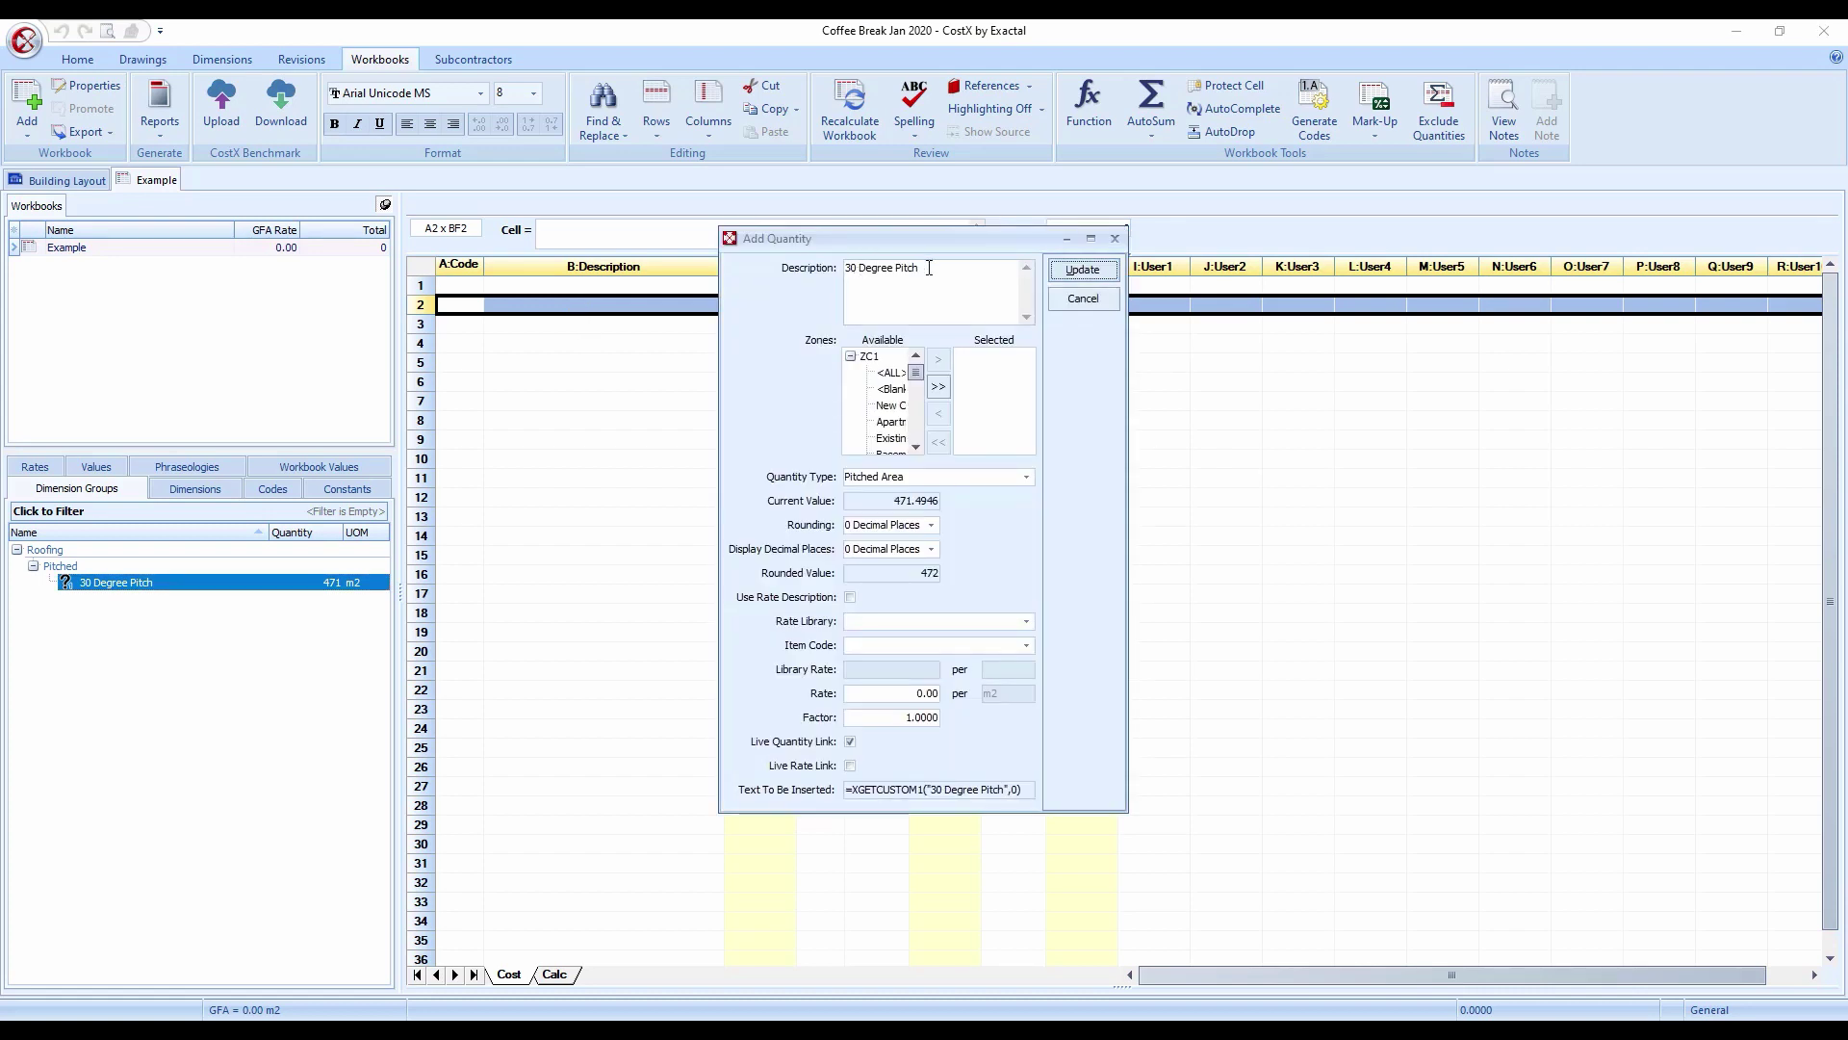
pyautogui.moveTo(924, 269); pyautogui.dragTo(867, 272)
pyautogui.click(927, 272)
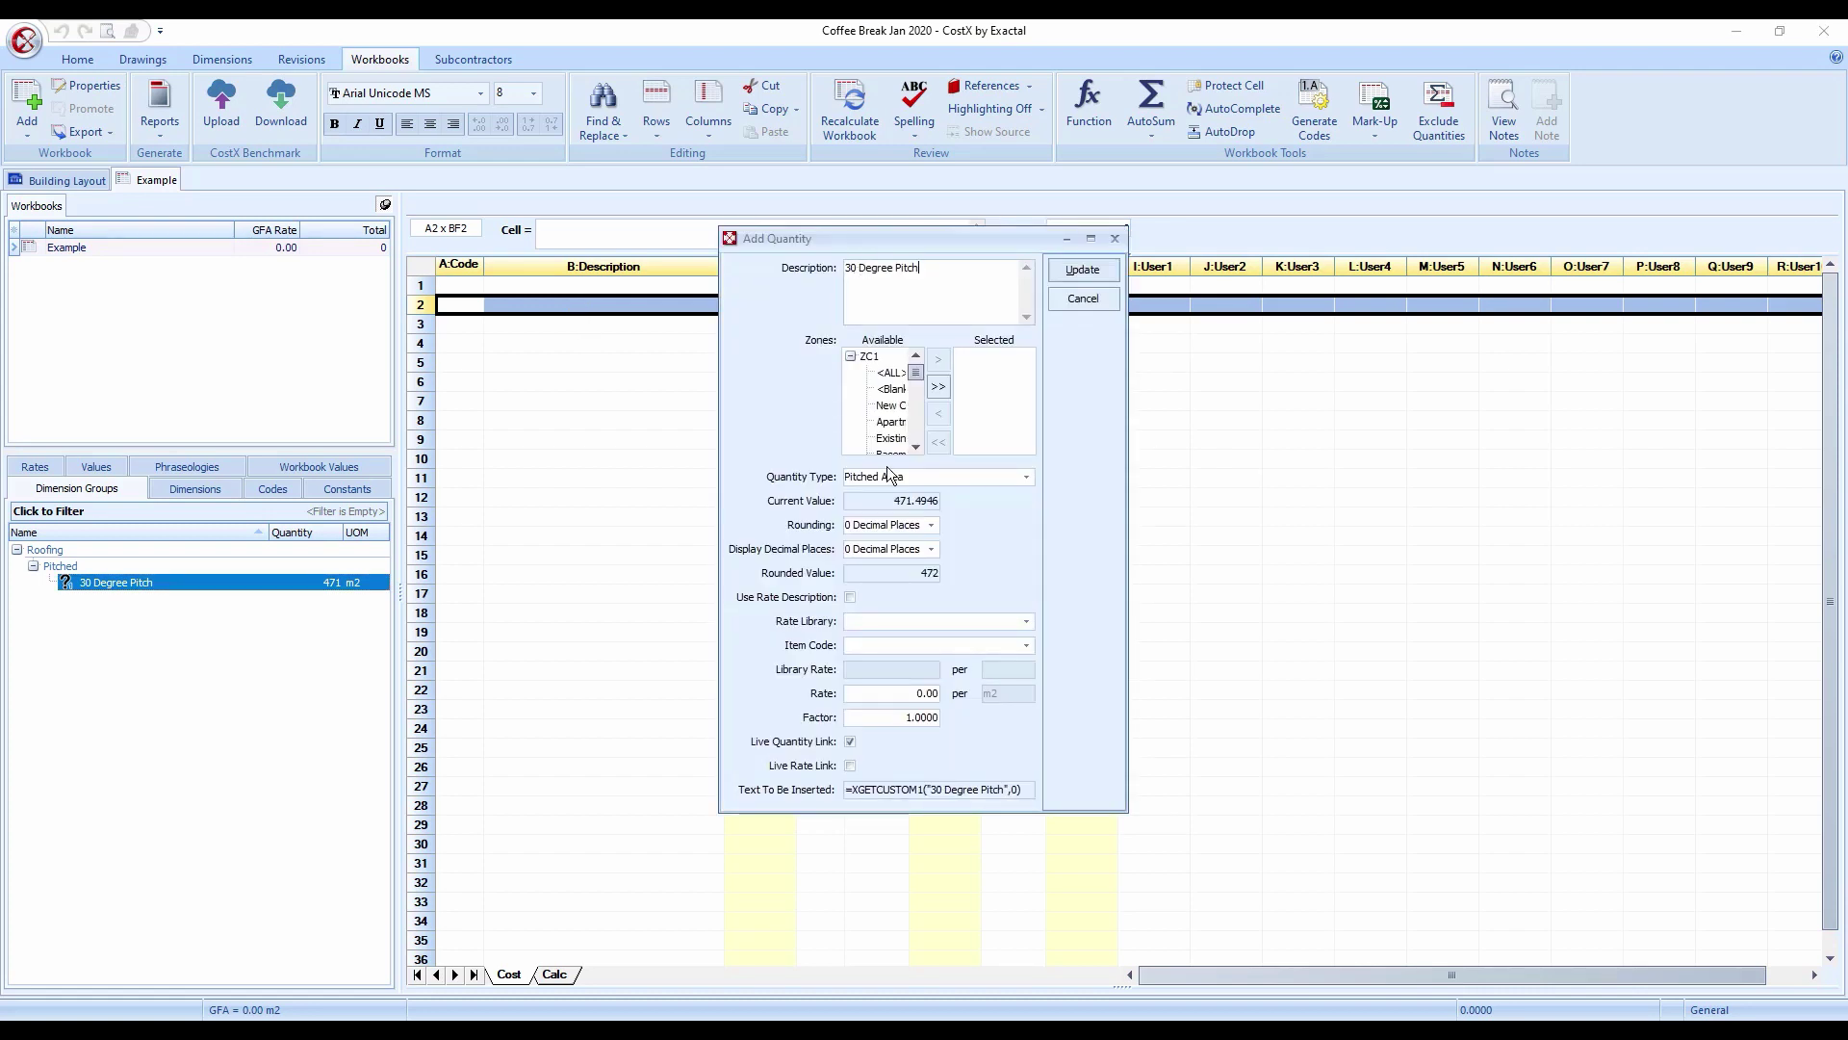
pyautogui.click(1025, 478)
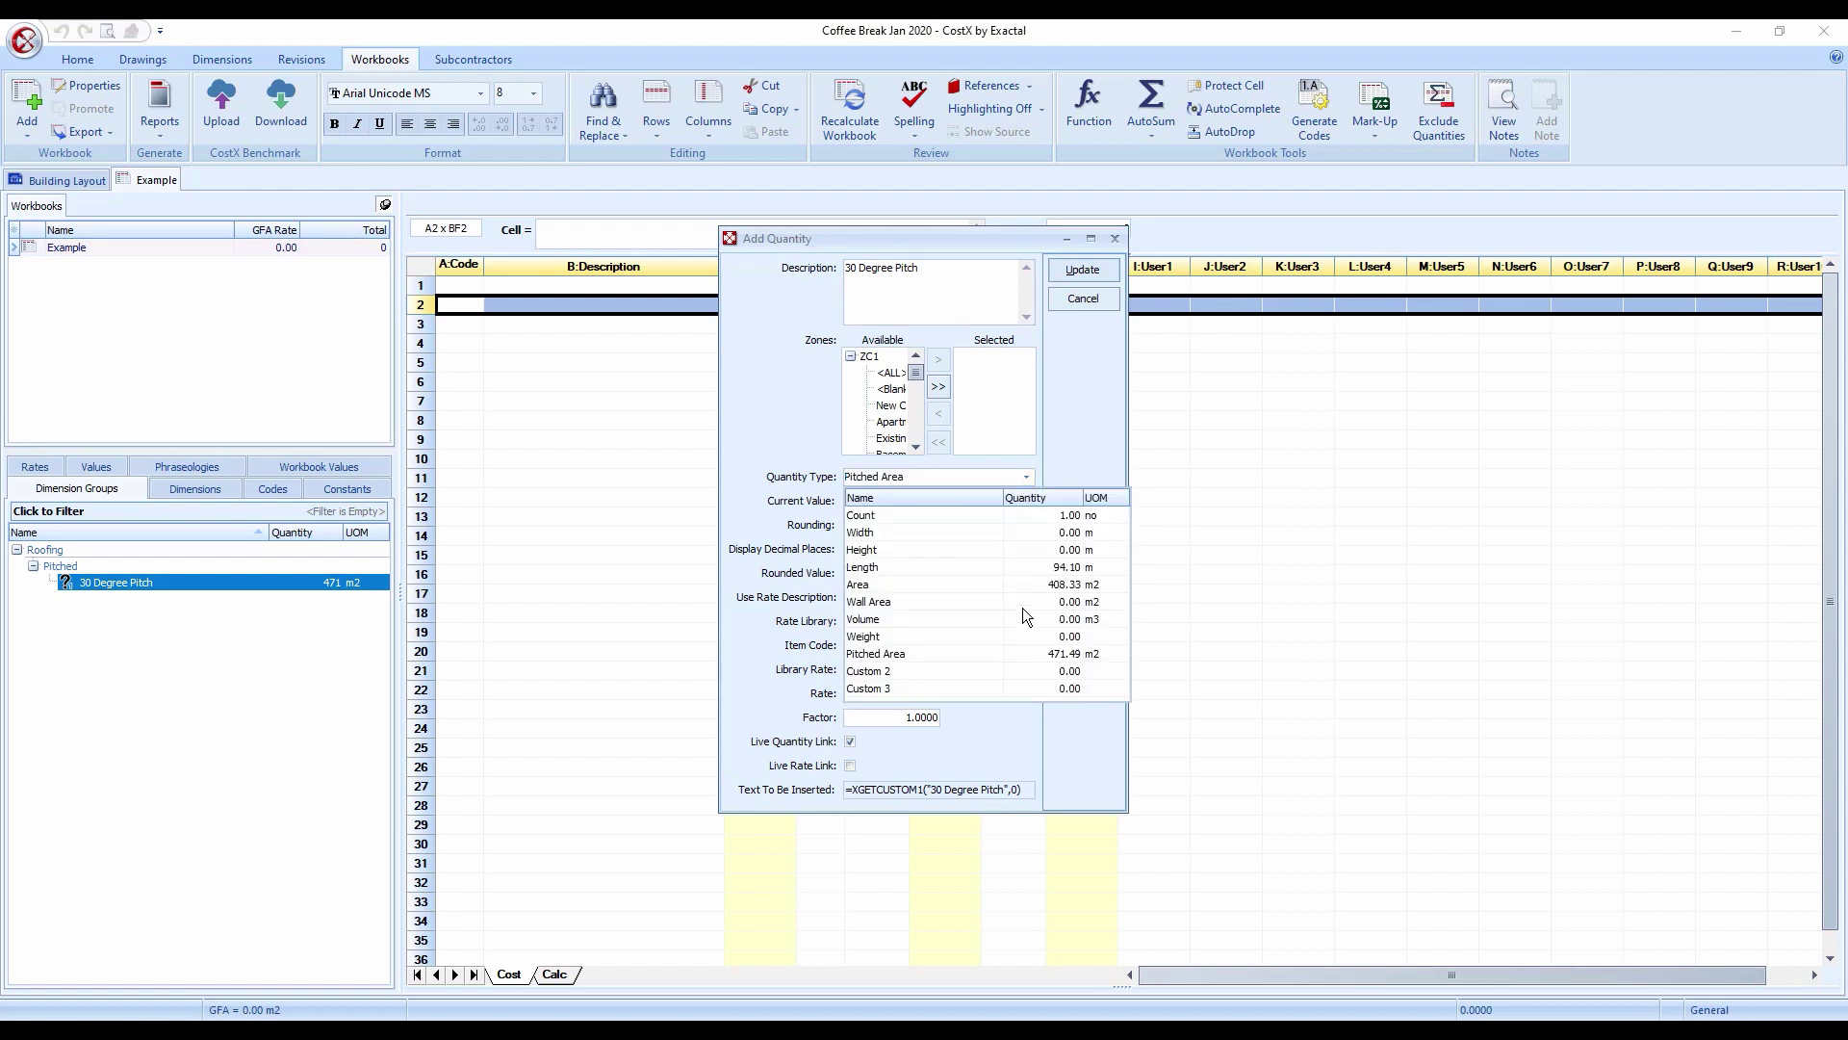
pyautogui.click(1026, 477)
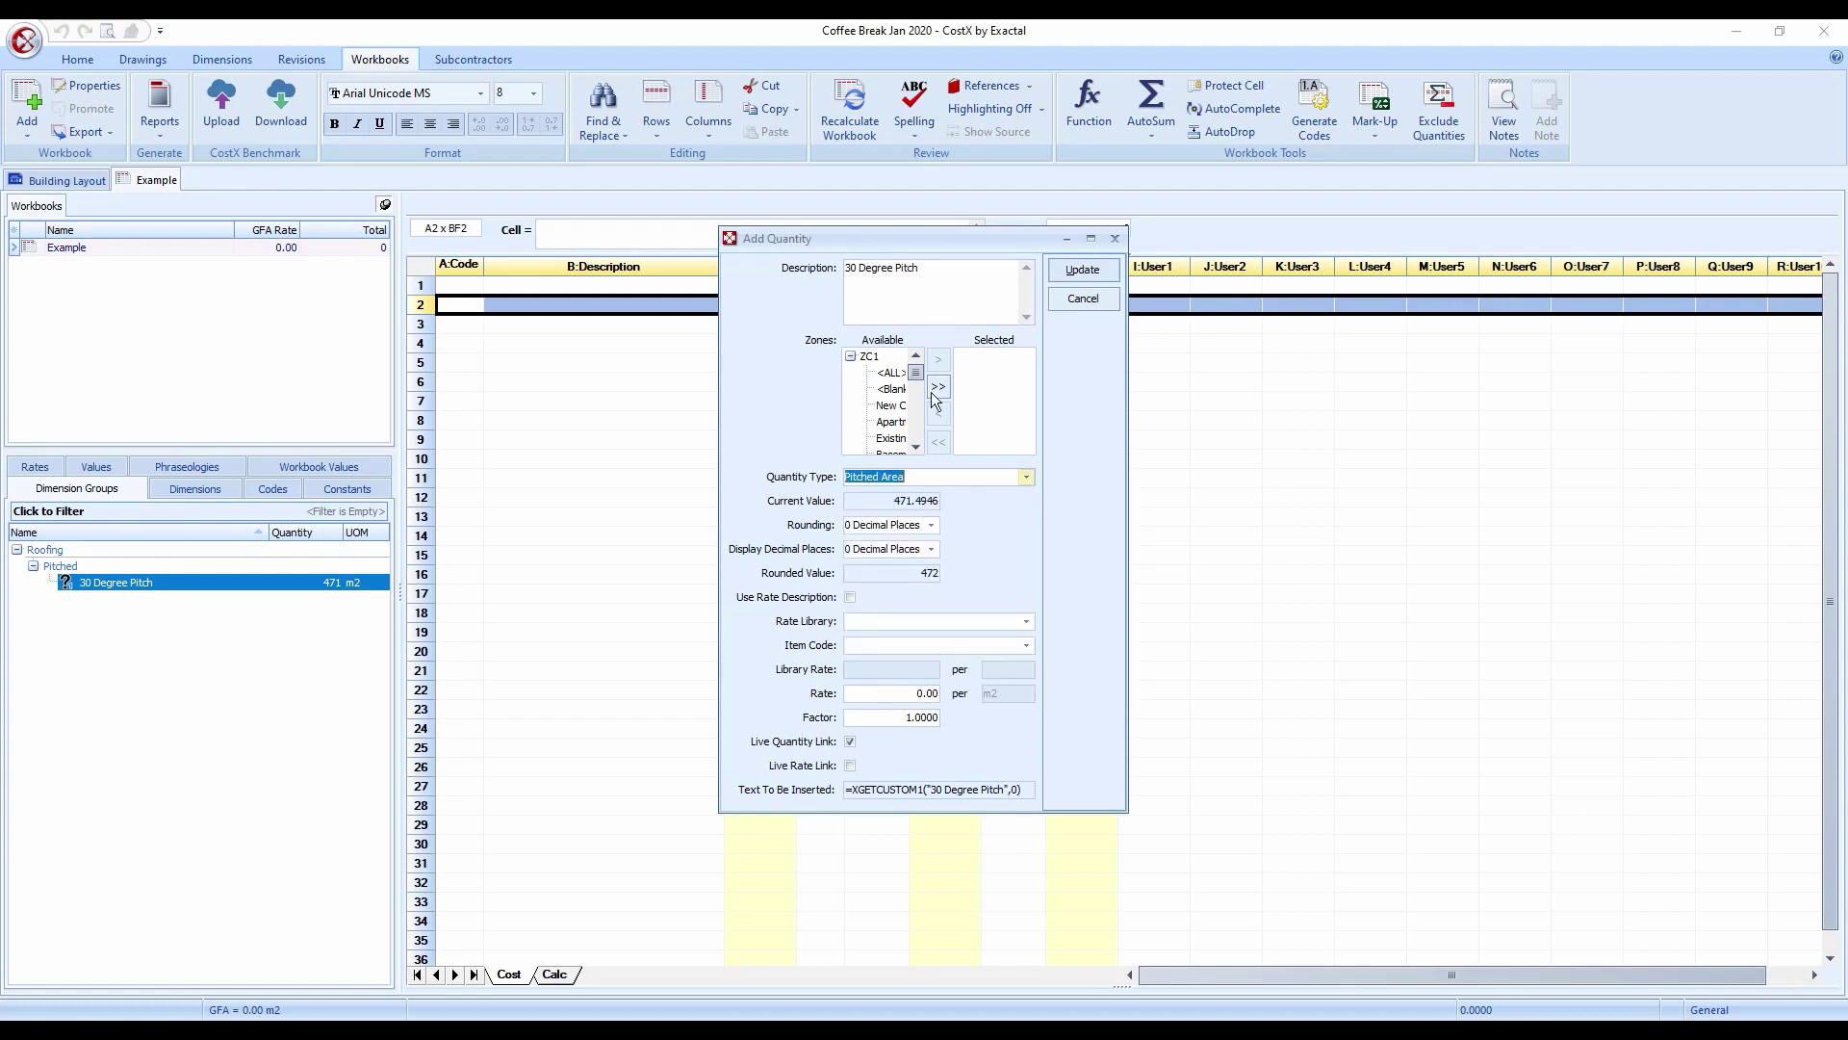
# - Name the row Pitched Roofing at a rate of 100, totalling 47,200
pyautogui.click(934, 271)
pyautogui.moveTo(928, 272); pyautogui.dragTo(787, 276)
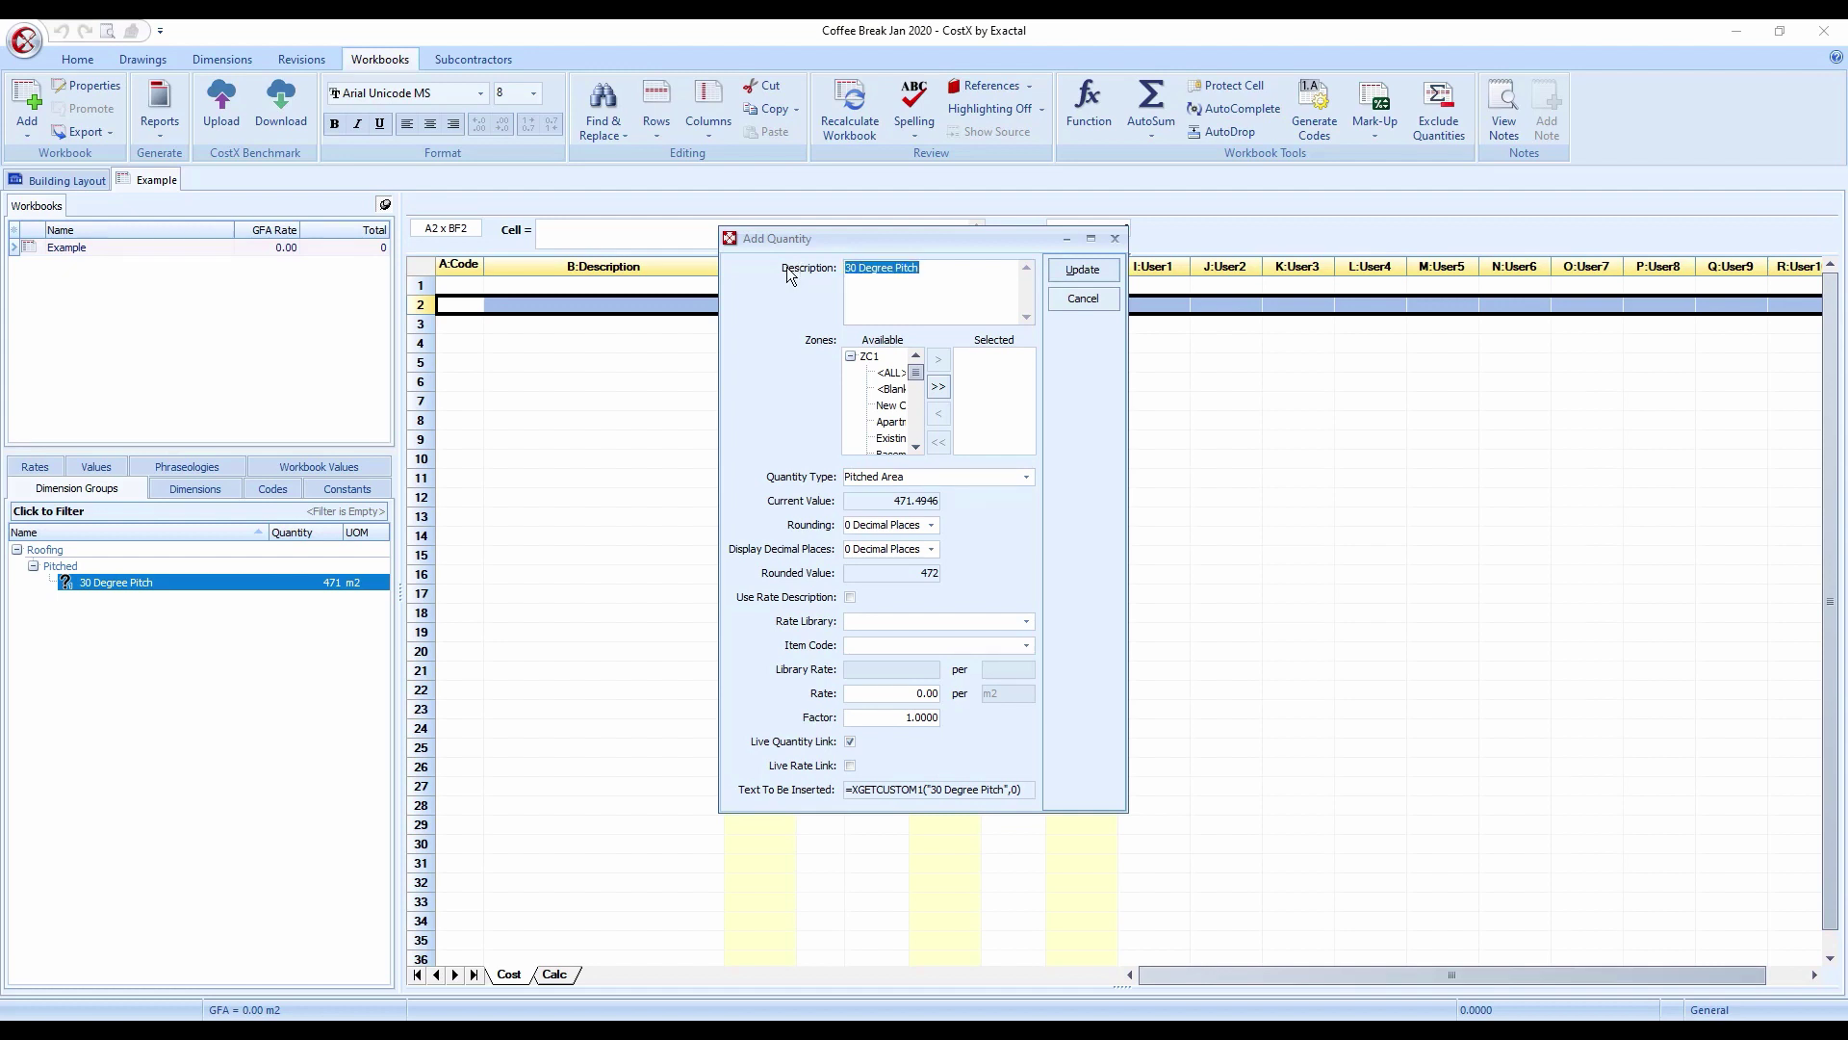
pyautogui.write('Pitched Roofing')
pyautogui.click(907, 694)
pyautogui.press('BackSpace')
pyautogui.write('100')
pyautogui.click(1071, 270)
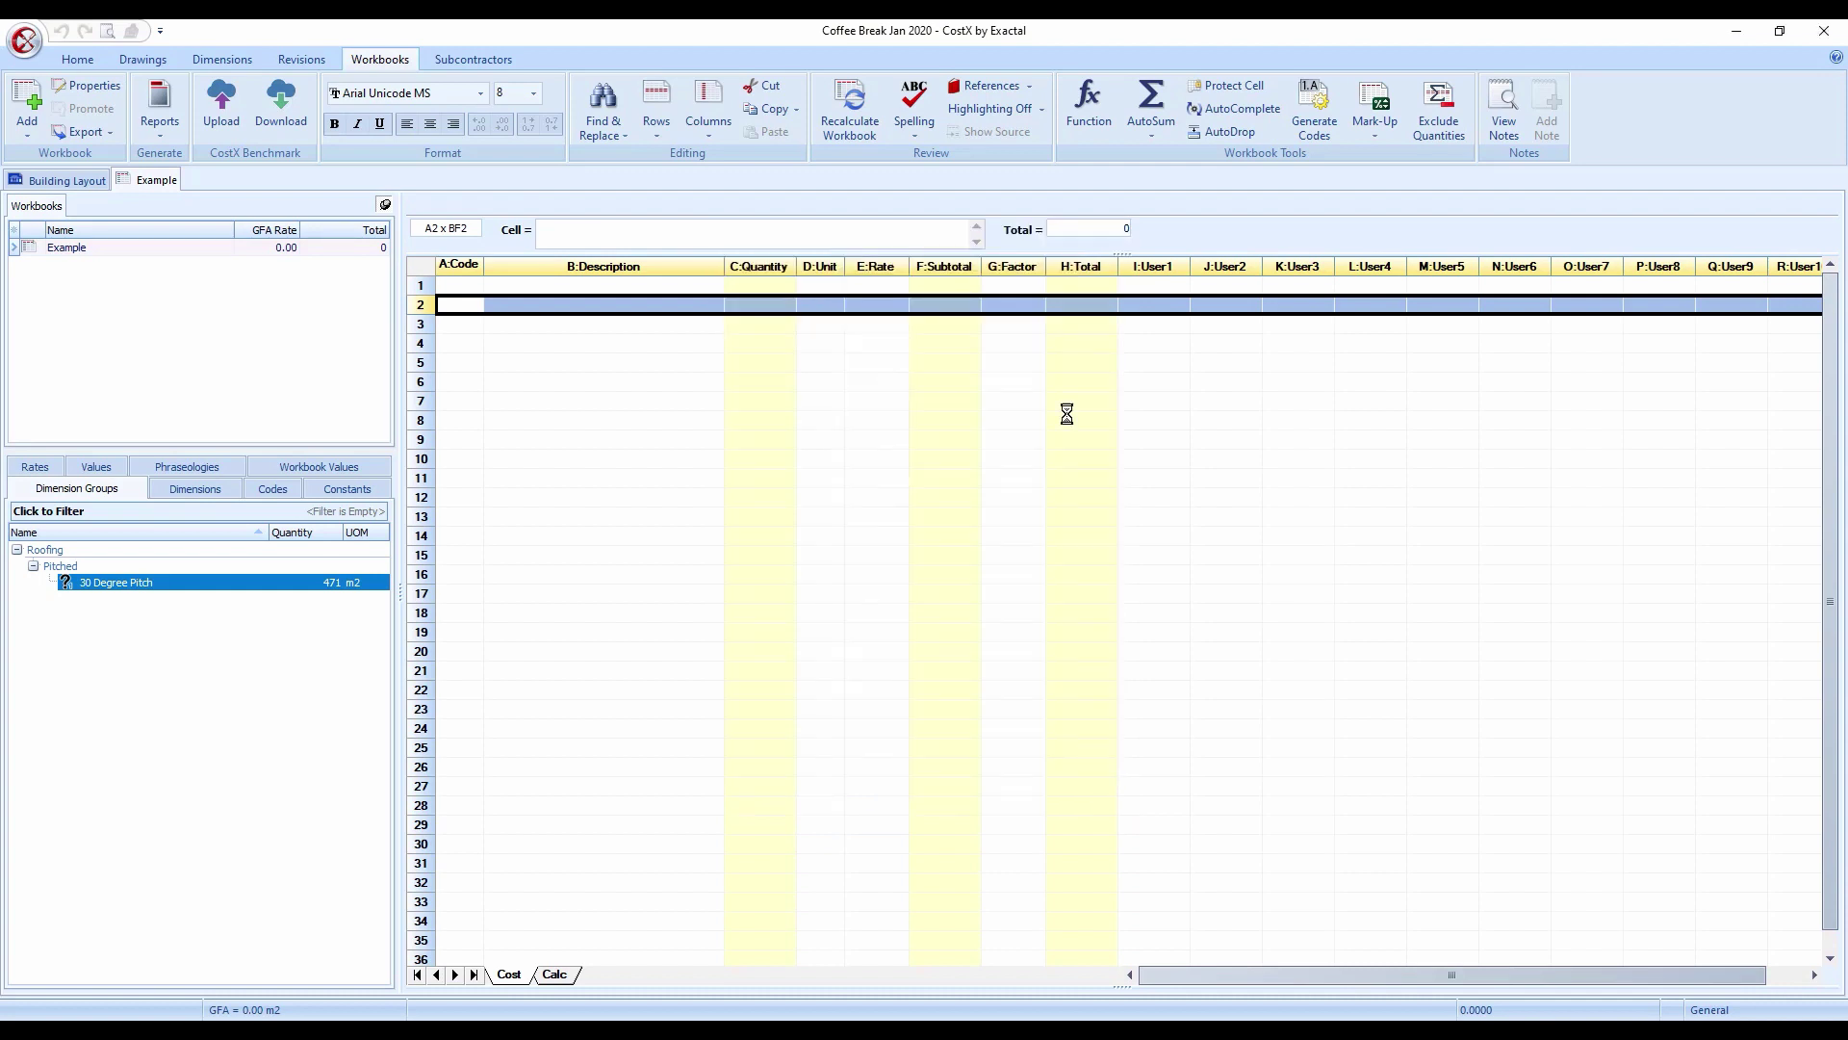
pyautogui.click(992, 460)
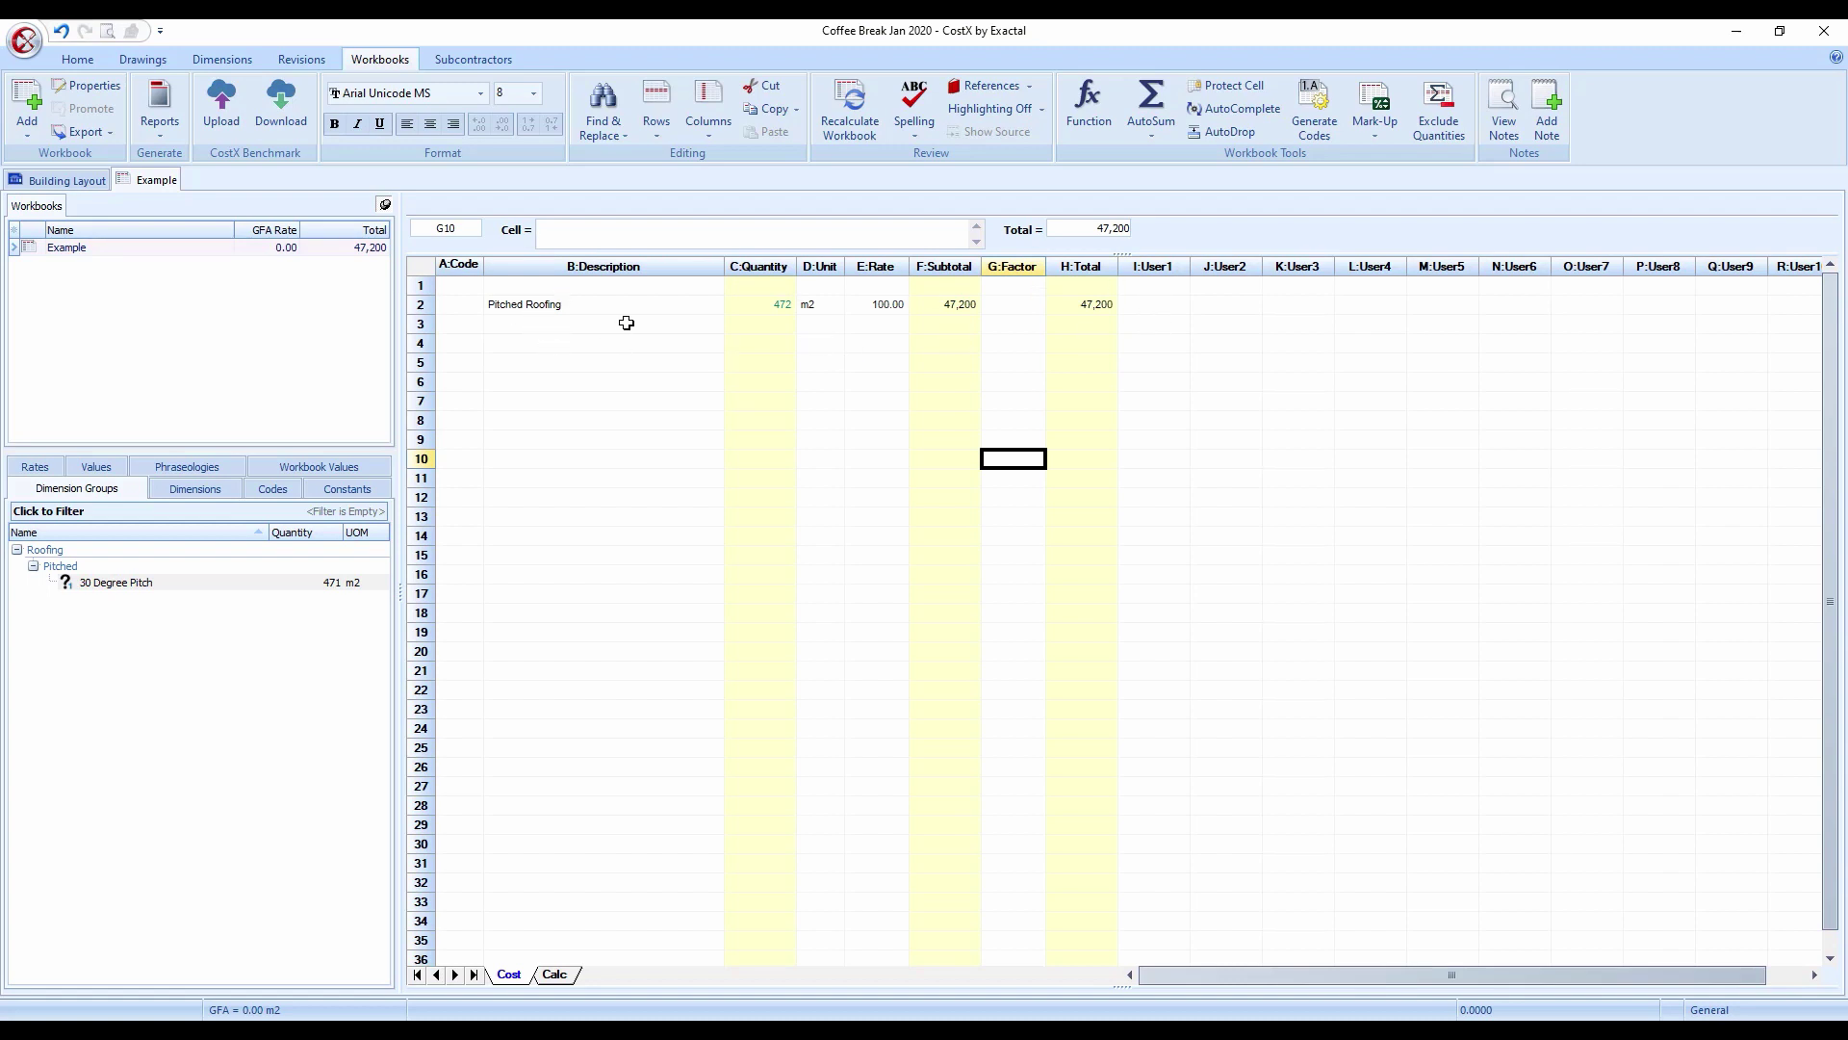
# - Link 30 Degree Pitch into row 3 using its perimeter Length as the quantity
pyautogui.moveTo(125, 584); pyautogui.dragTo(568, 331)
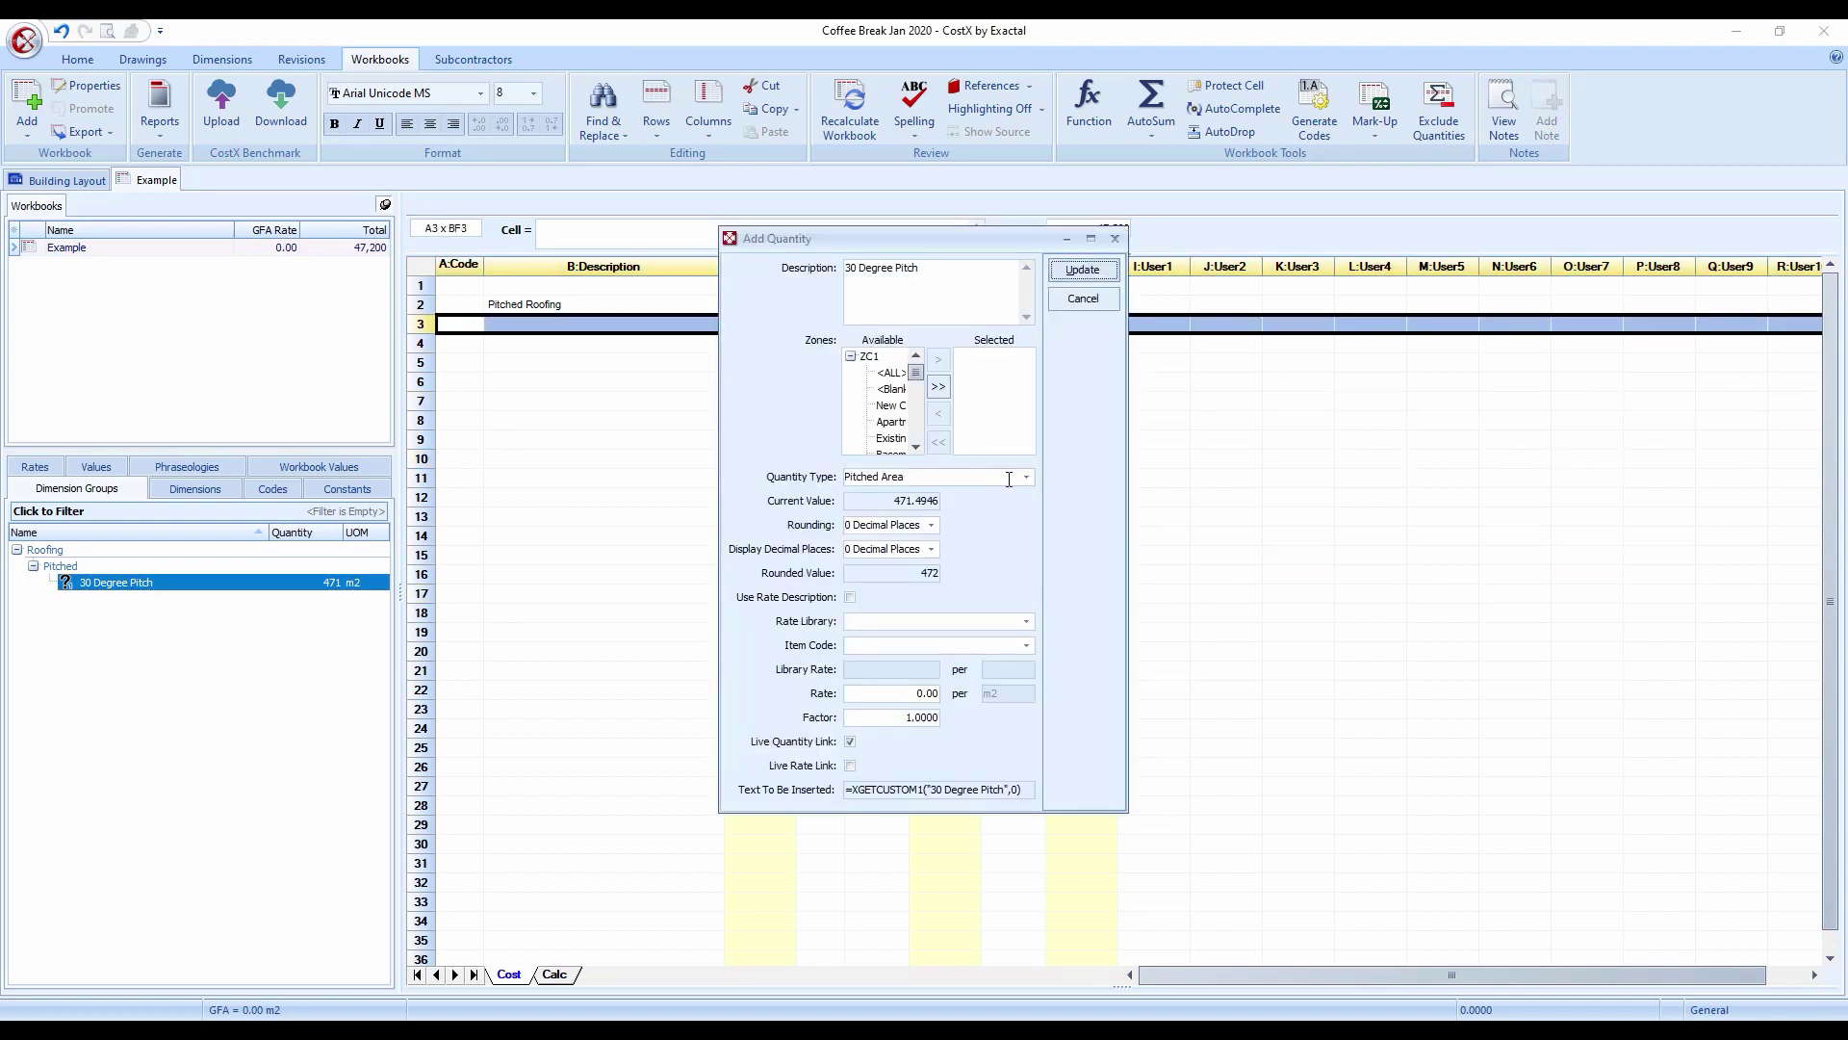
pyautogui.click(1027, 477)
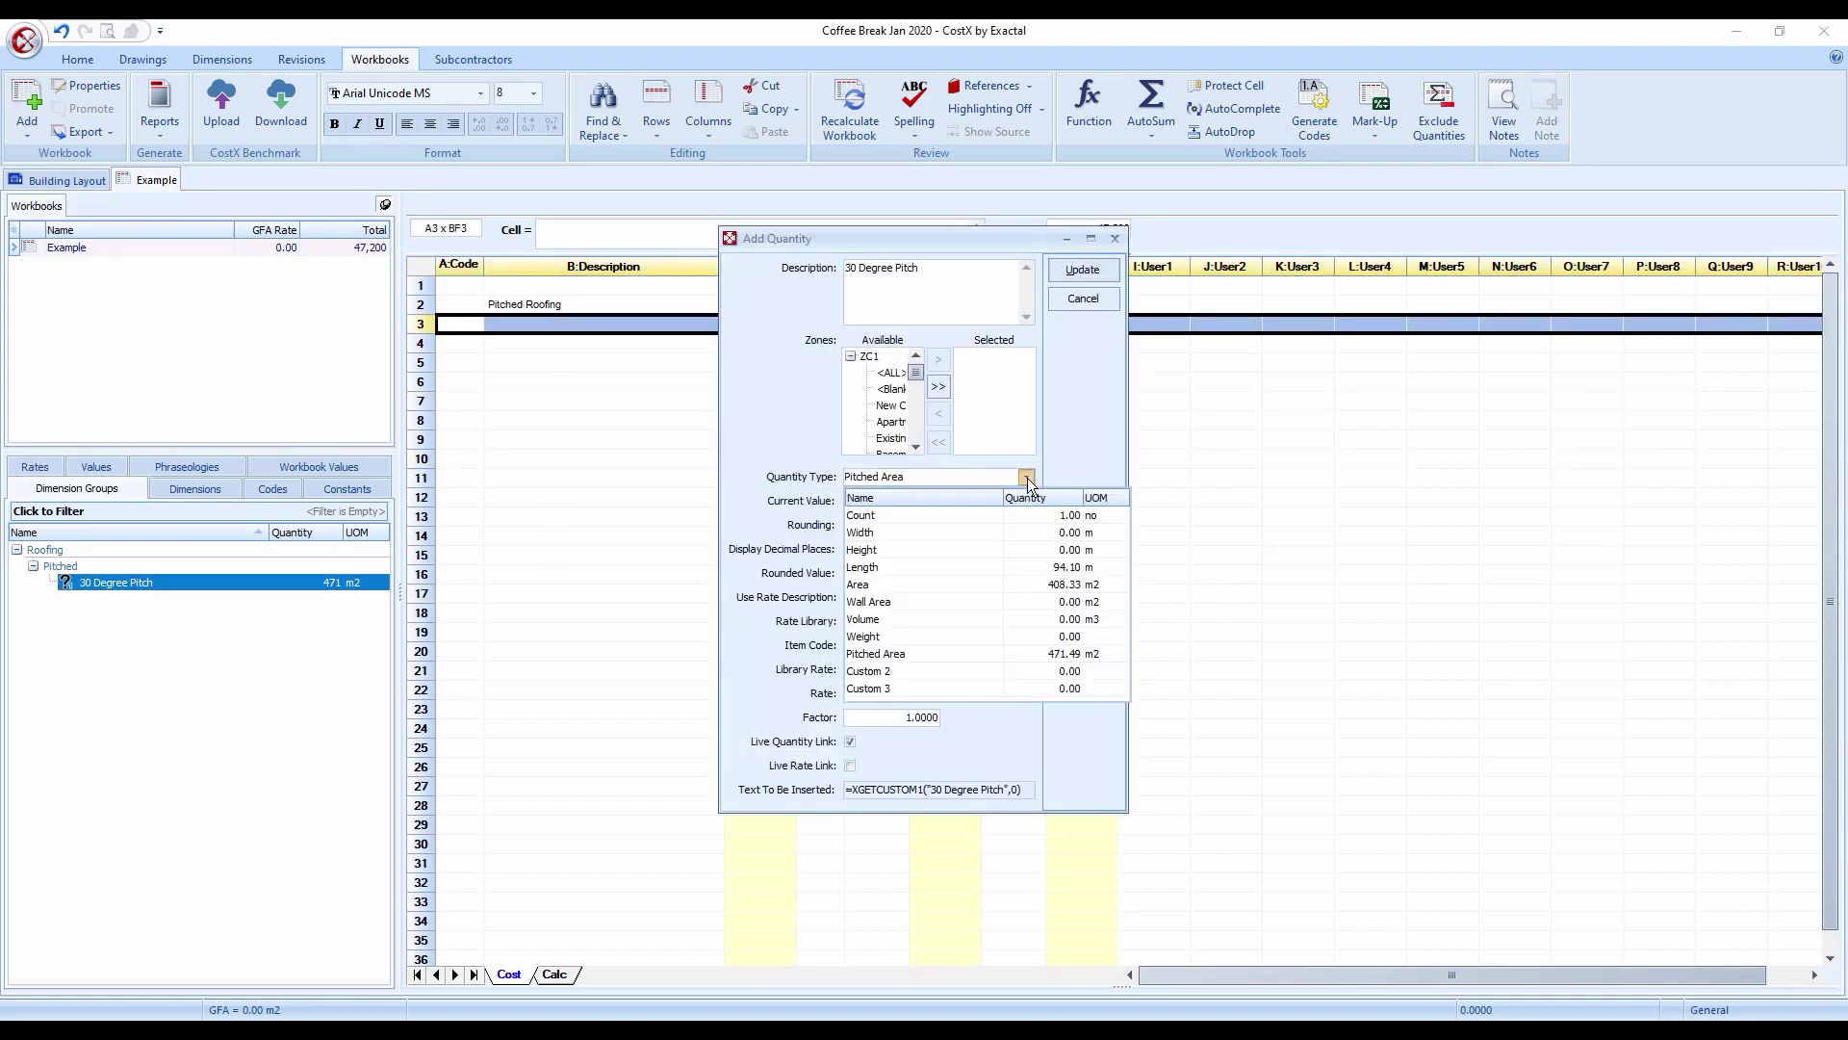
pyautogui.click(974, 566)
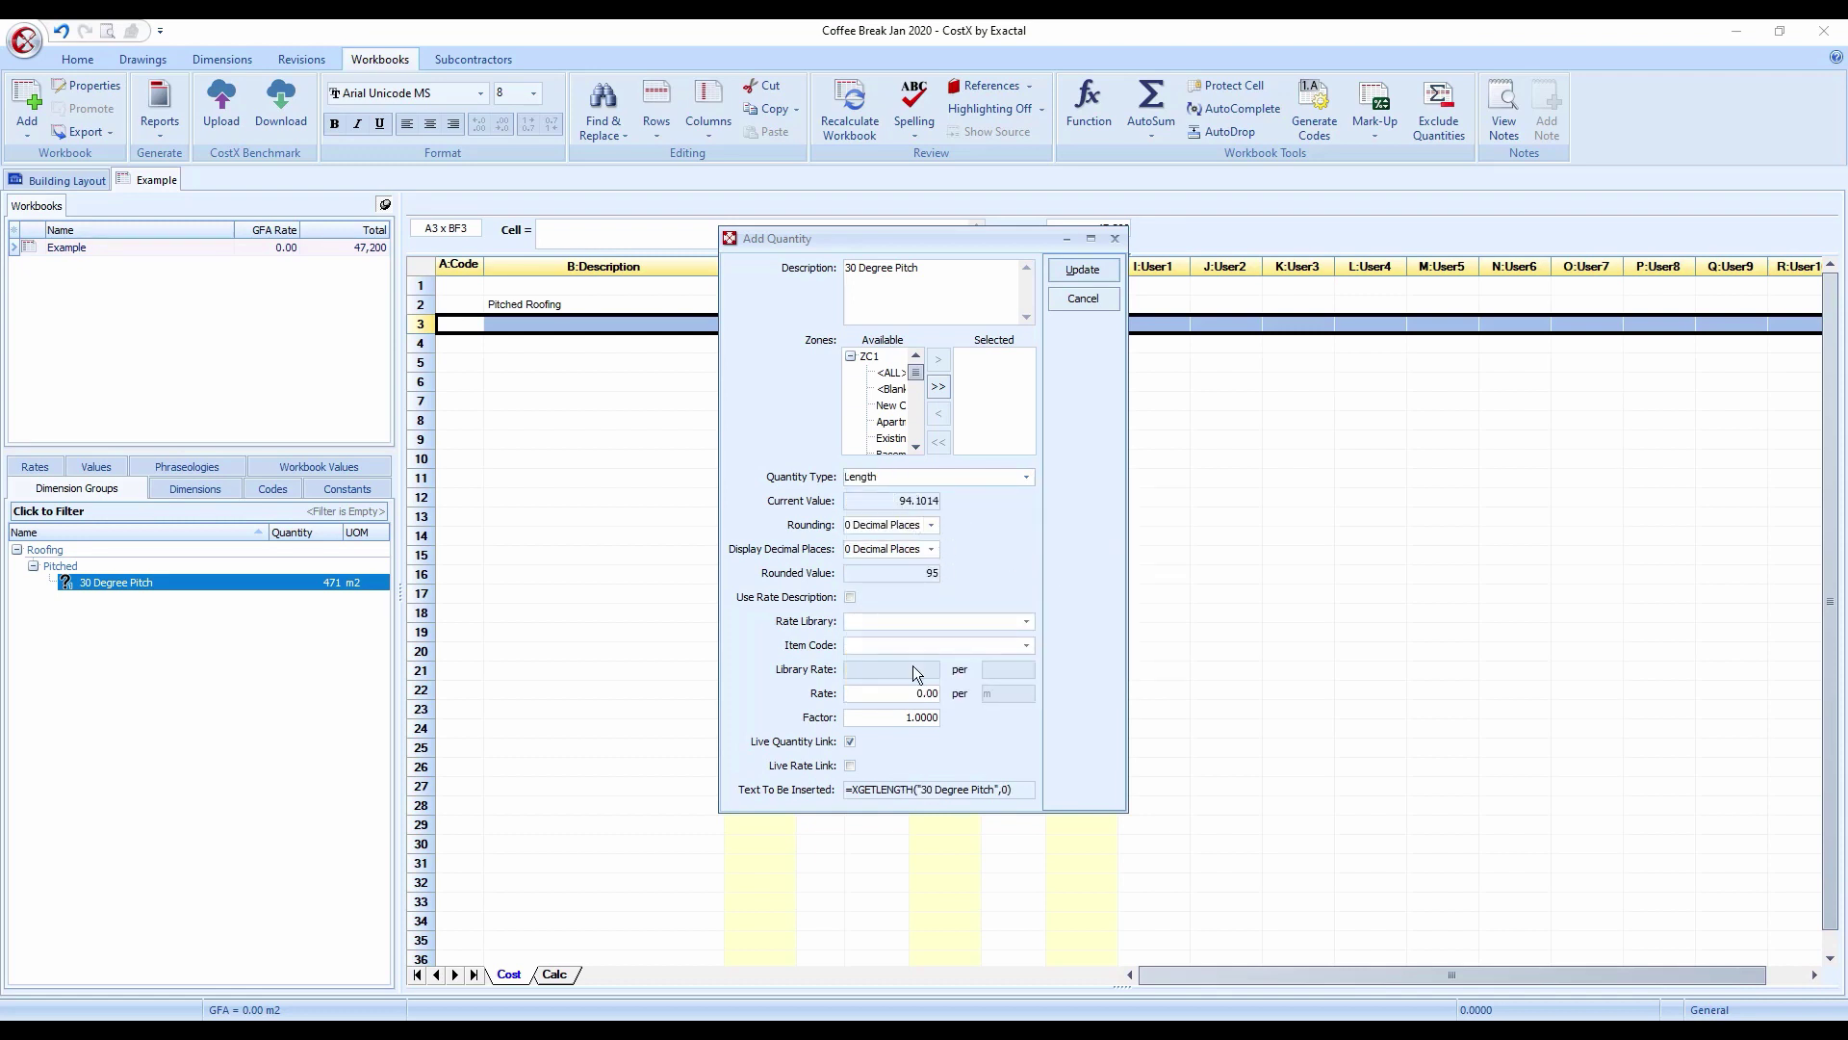
# - Name the row Guttering at a rate of 20, then inspect the C2 and C3 link formulas
pyautogui.moveTo(922, 284); pyautogui.dragTo(818, 275)
pyautogui.write('Guttering')
pyautogui.click(903, 697)
pyautogui.write('20')
pyautogui.click(1082, 274)
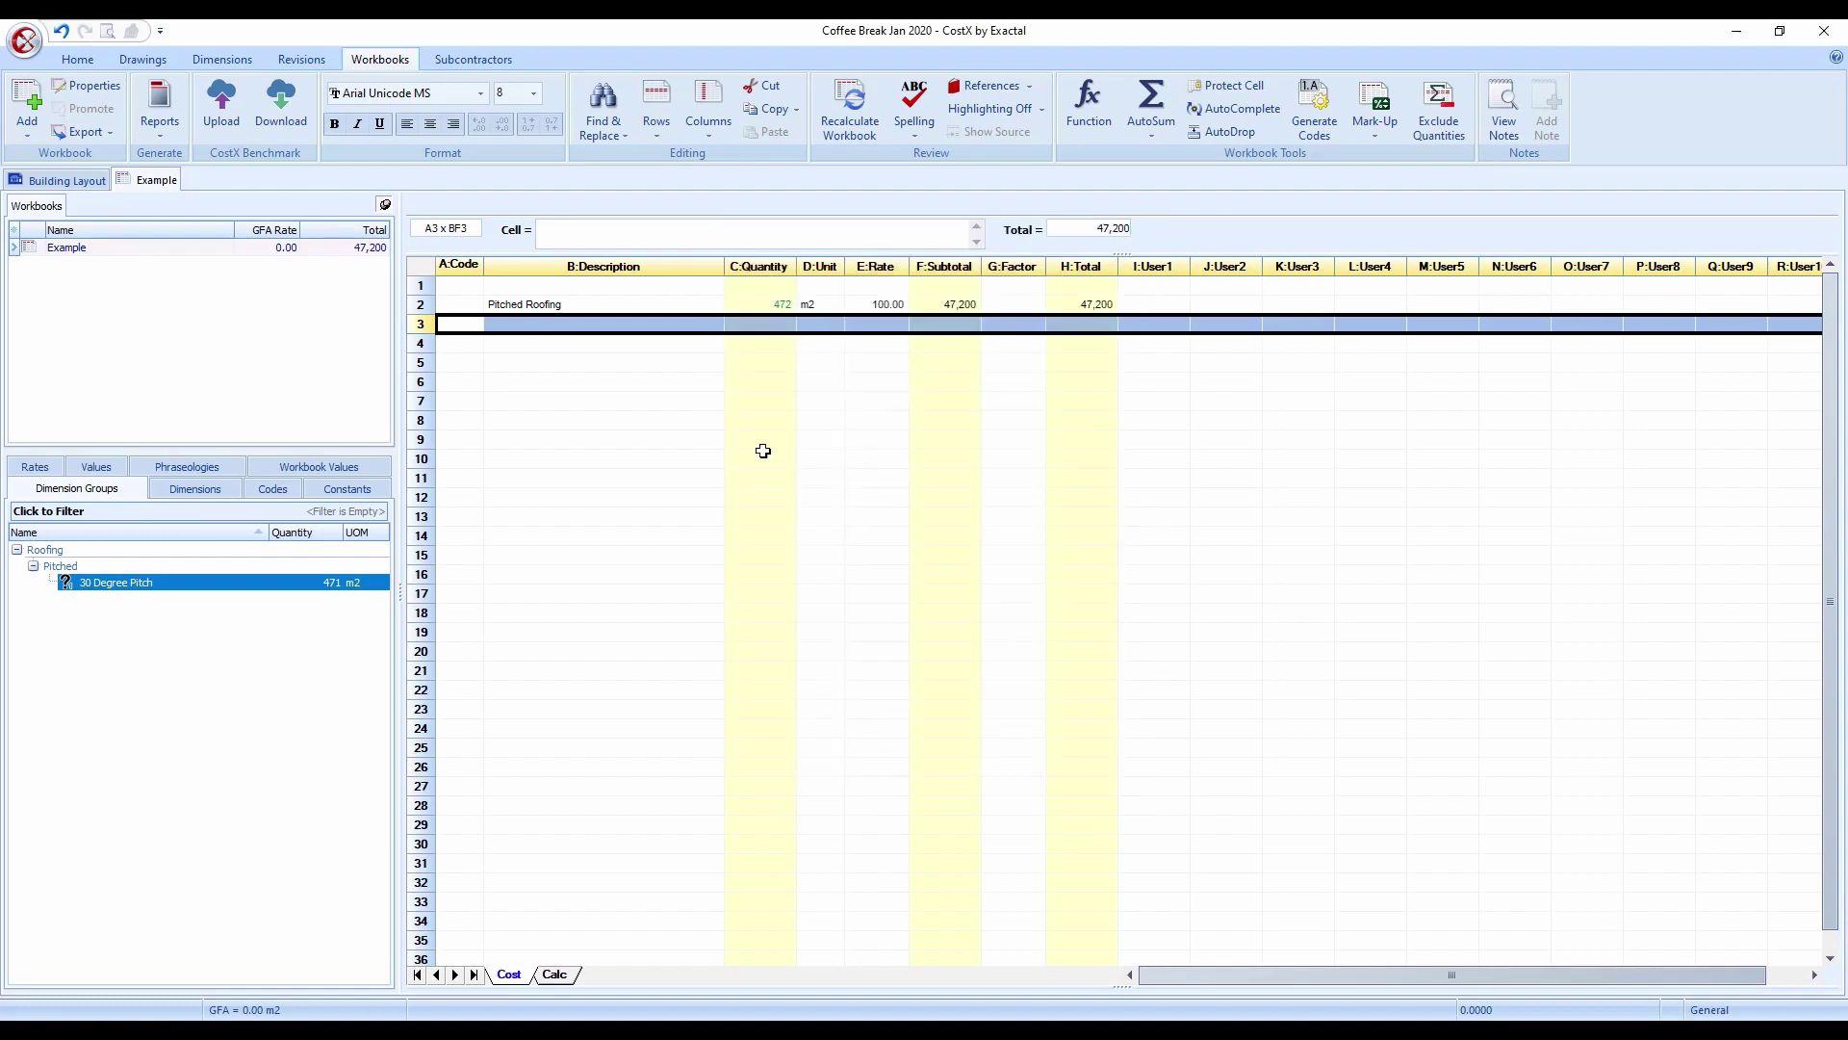
pyautogui.click(806, 401)
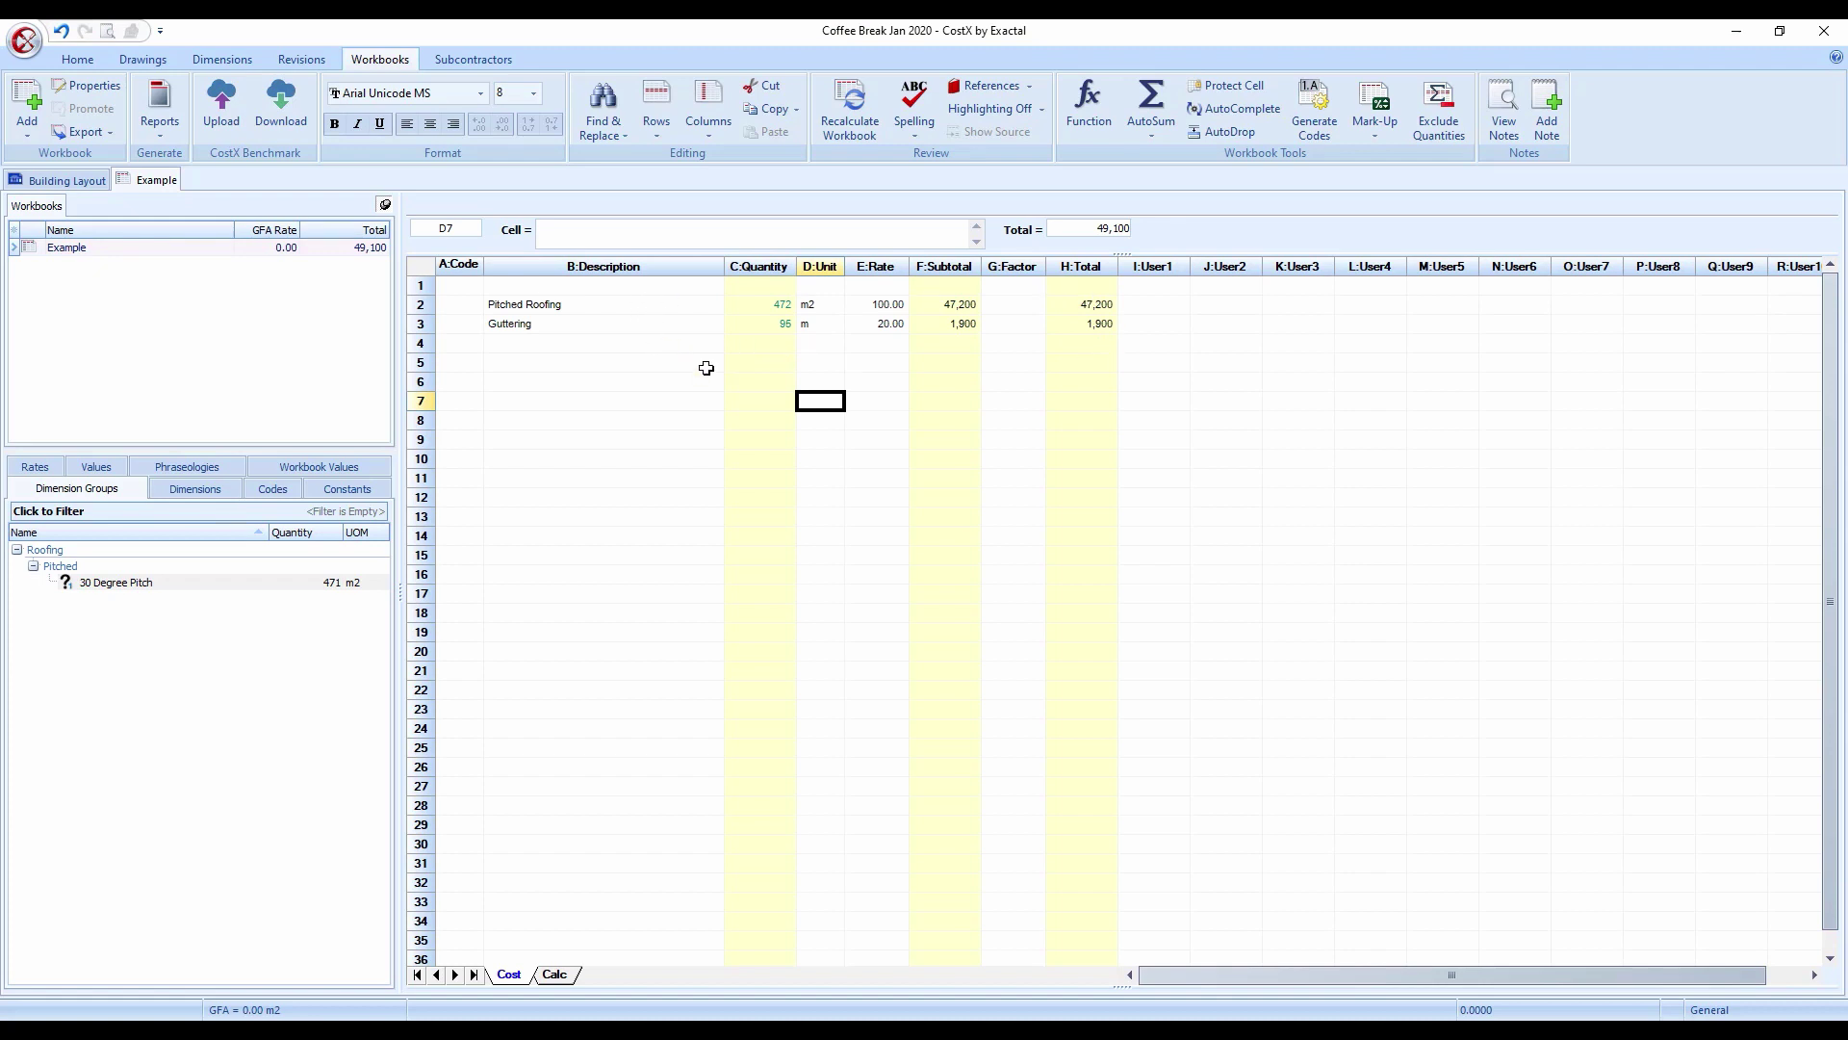
pyautogui.click(739, 310)
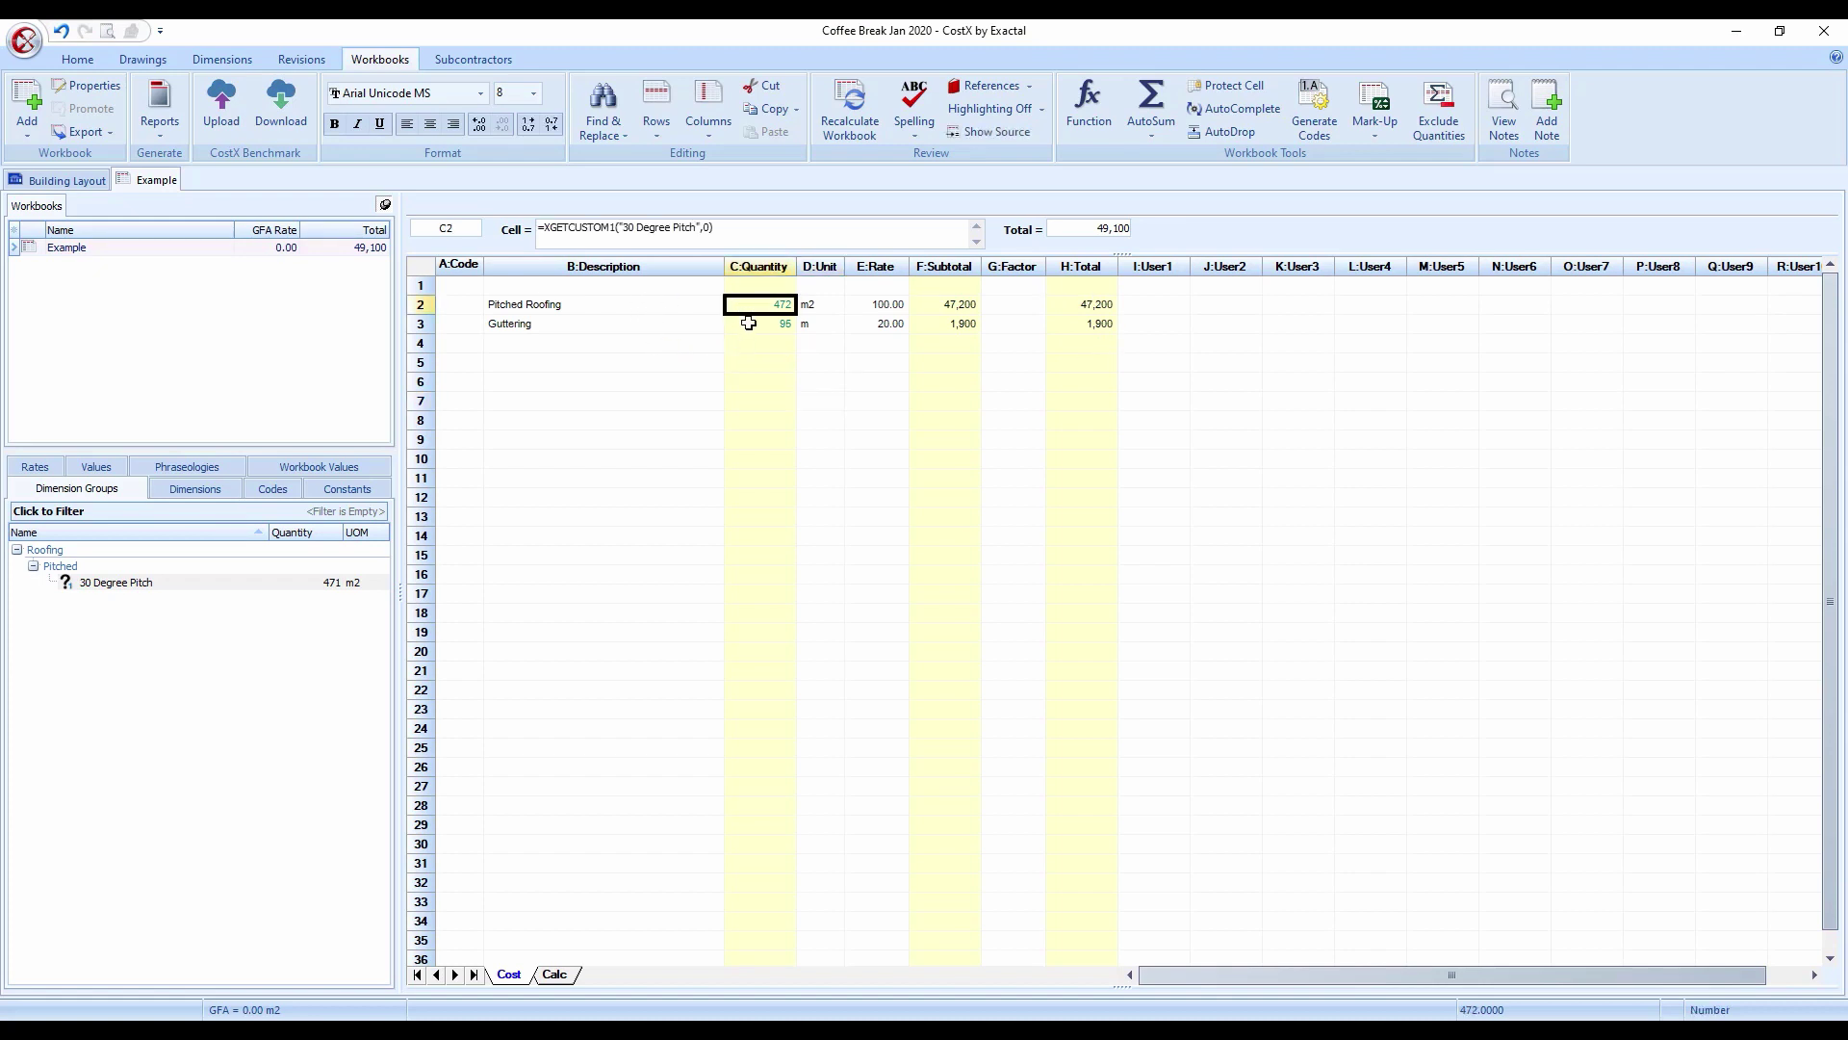
pyautogui.click(748, 323)
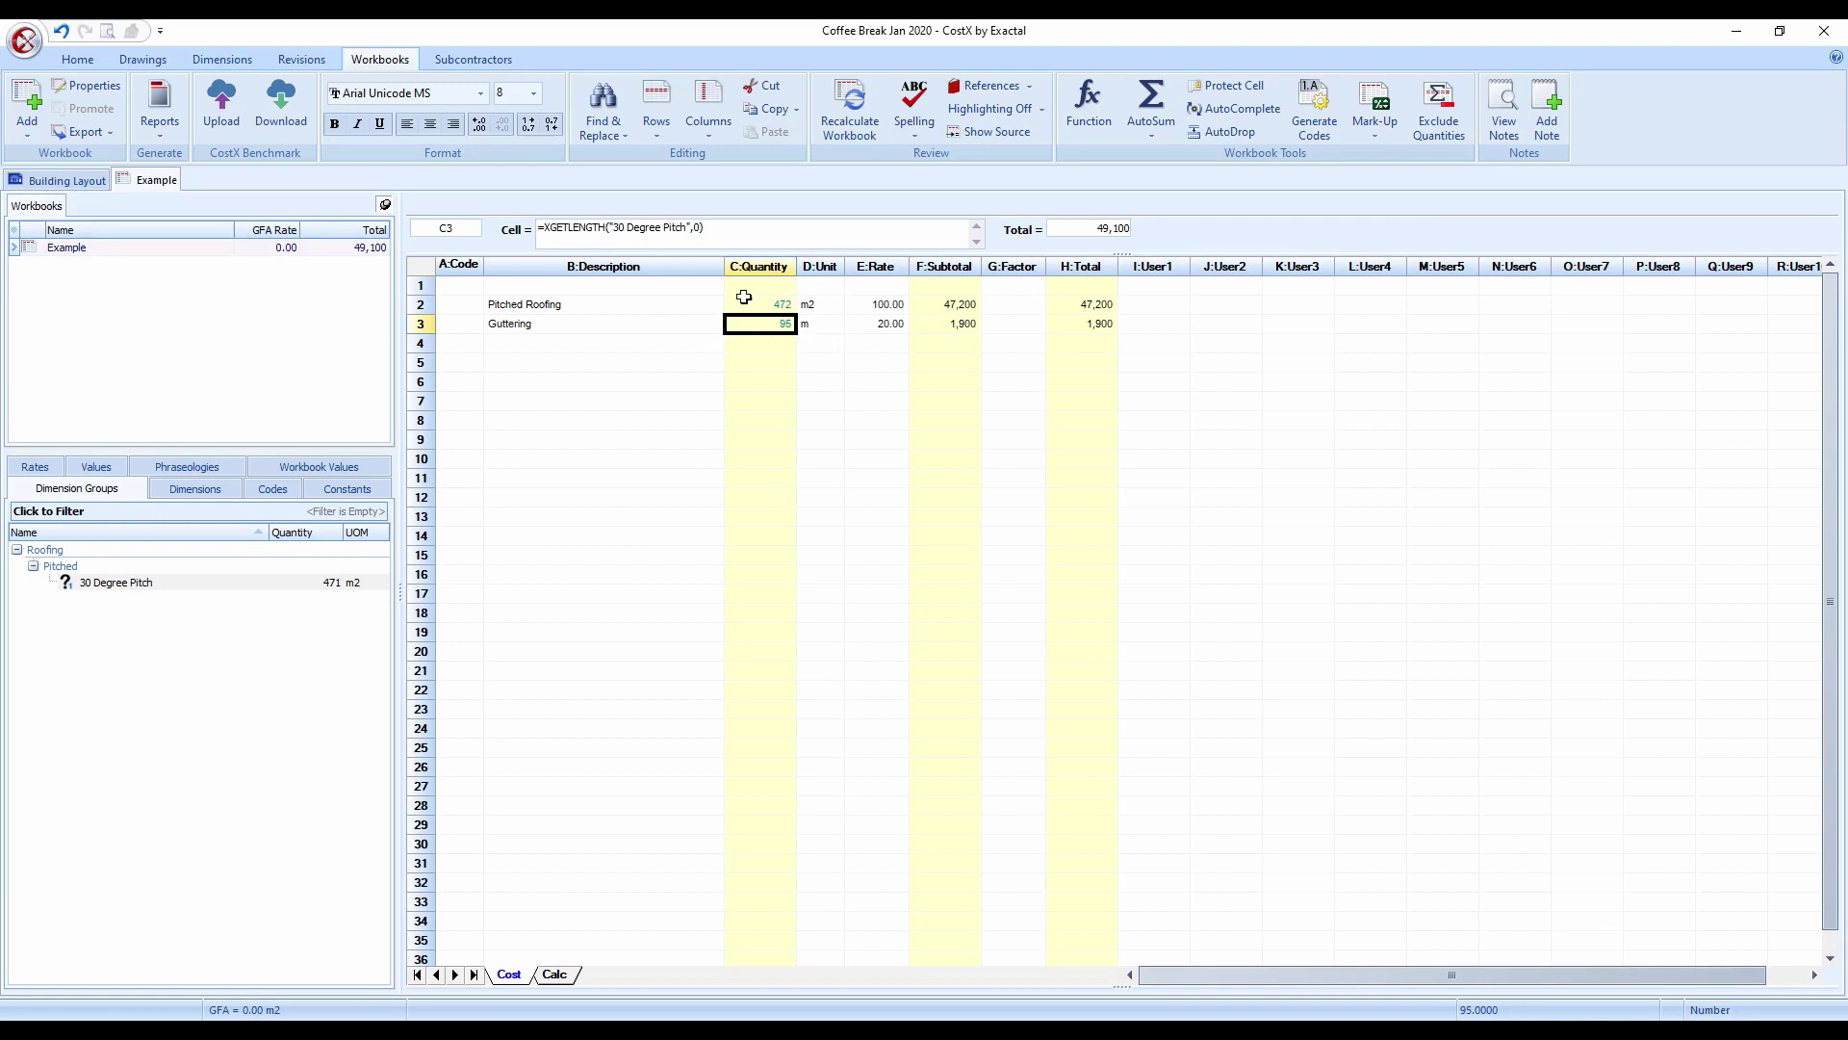
# - Use Show Source on C3 to jump to the 30 Degree Pitch roof area in Building Layout
pyautogui.click(984, 133)
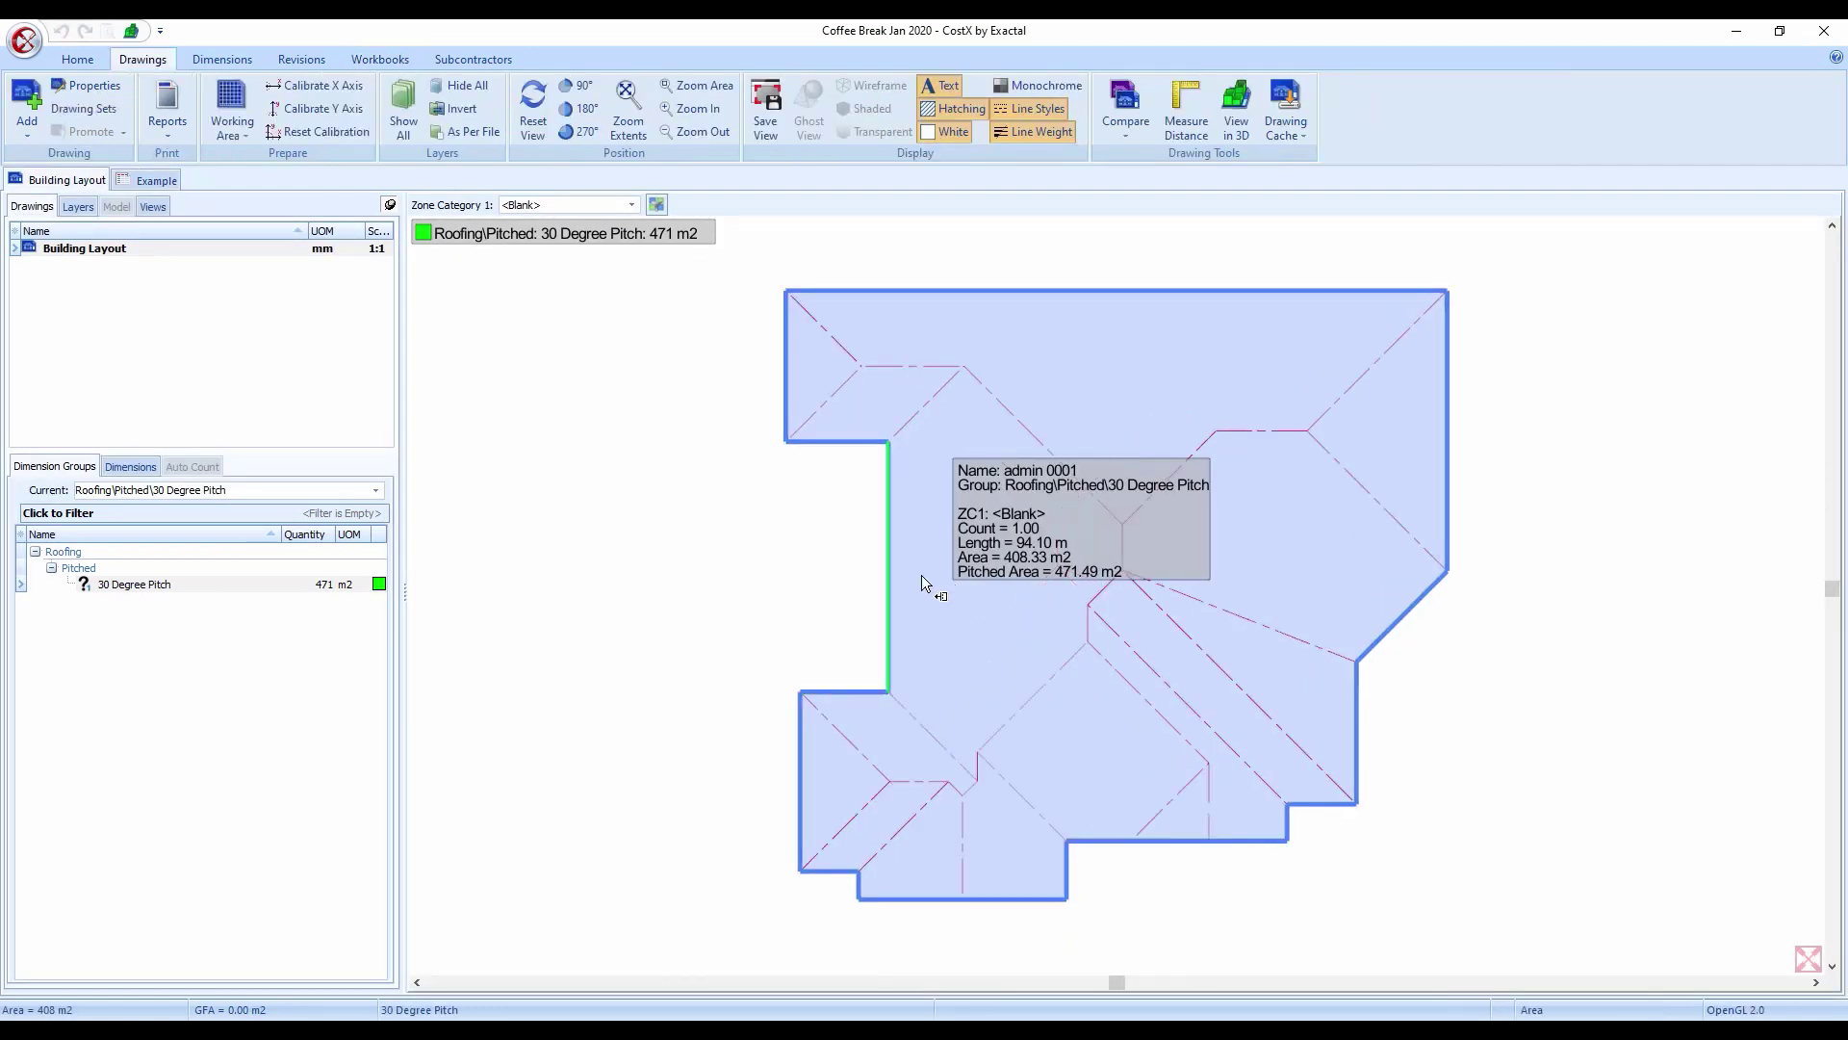